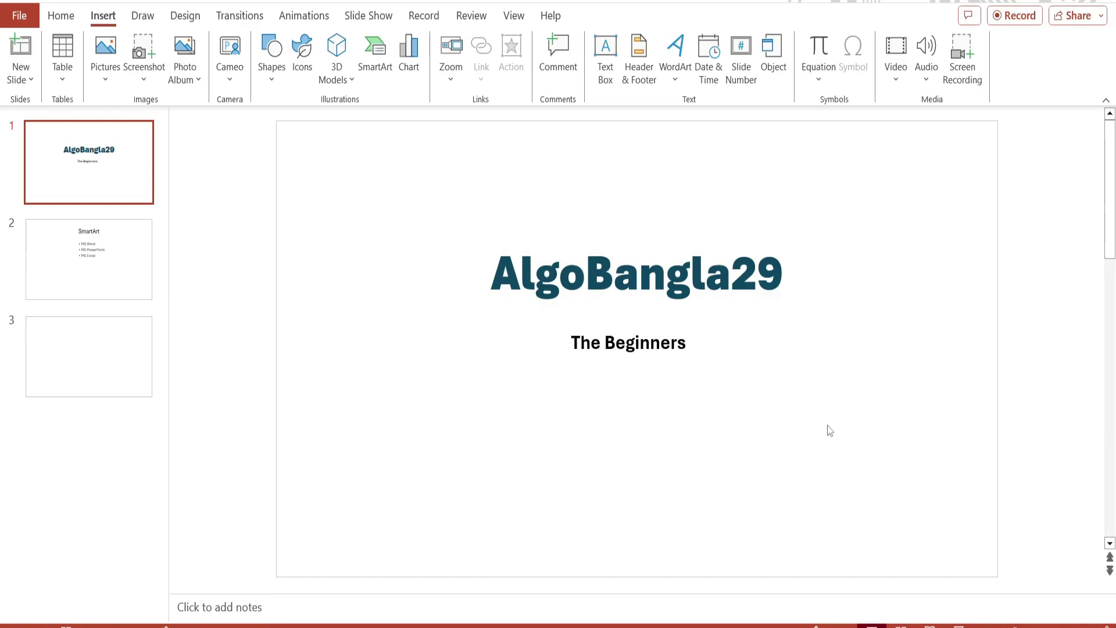
# Select the three bullet lines on slide 2 and search for Text to SmartArt Graphic.
pyautogui.click(105, 266)
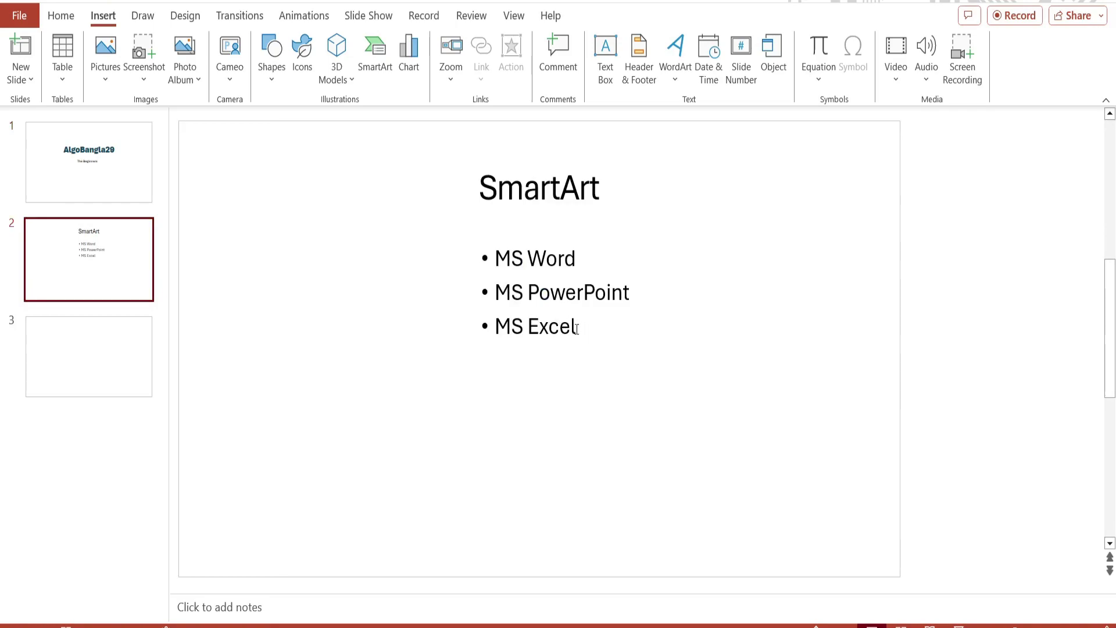
pyautogui.click(532, 263)
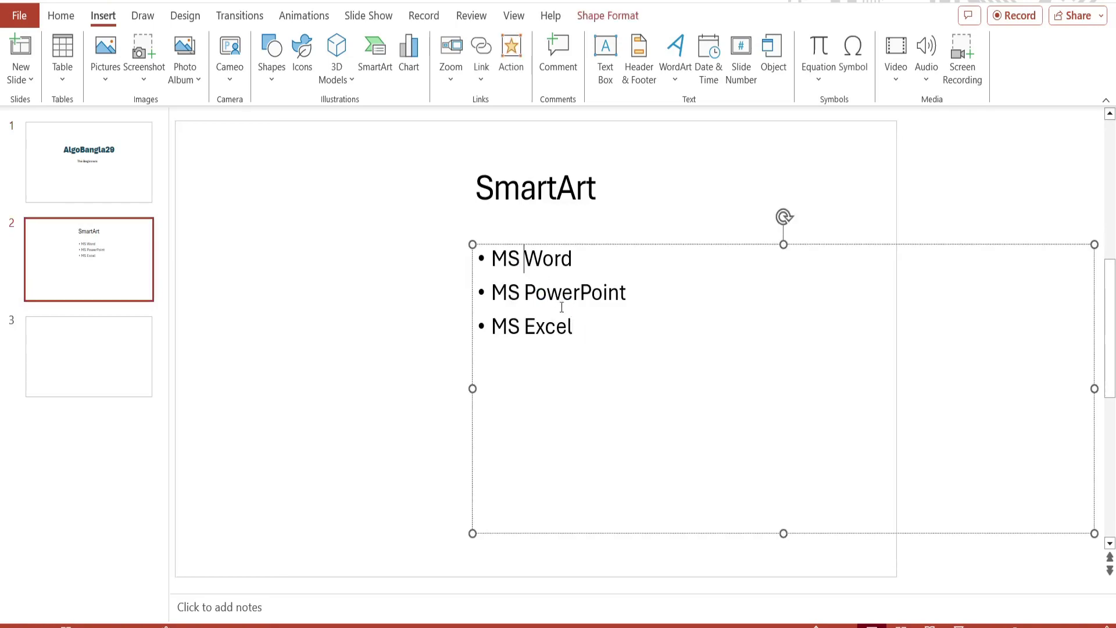
pyautogui.moveTo(576, 329); pyautogui.dragTo(499, 262)
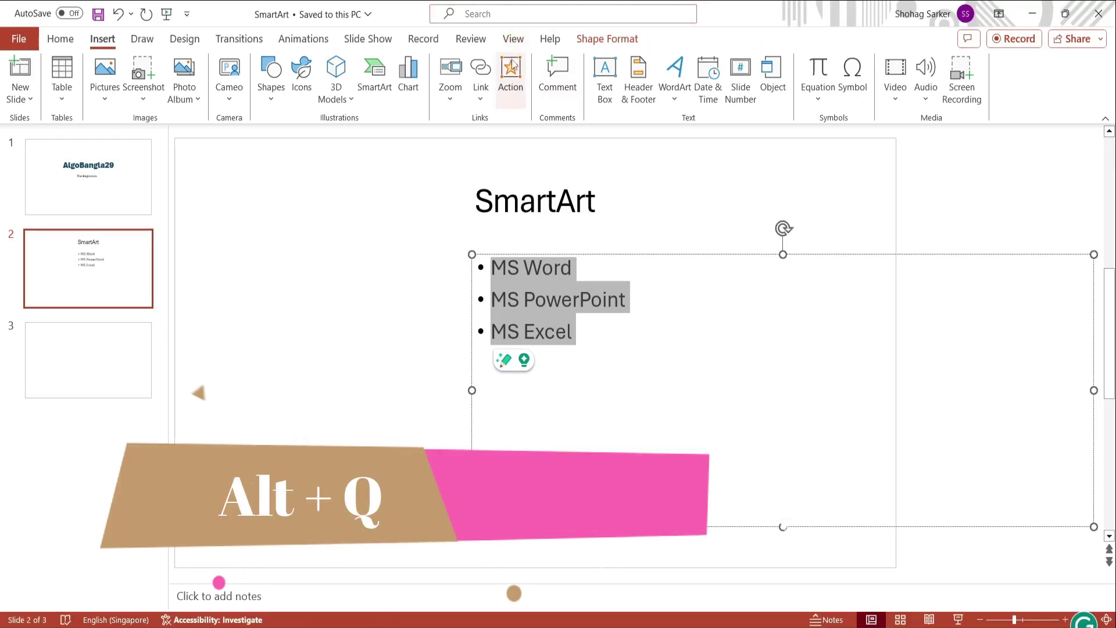
pyautogui.hotkey('alt', 'q')
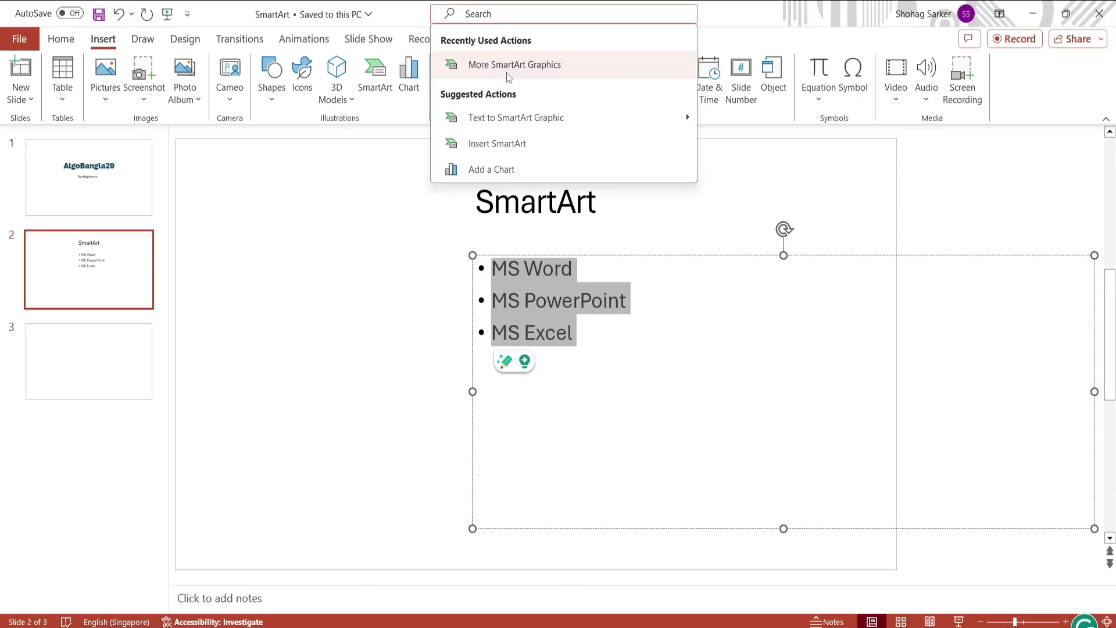
pyautogui.moveTo(540, 120)
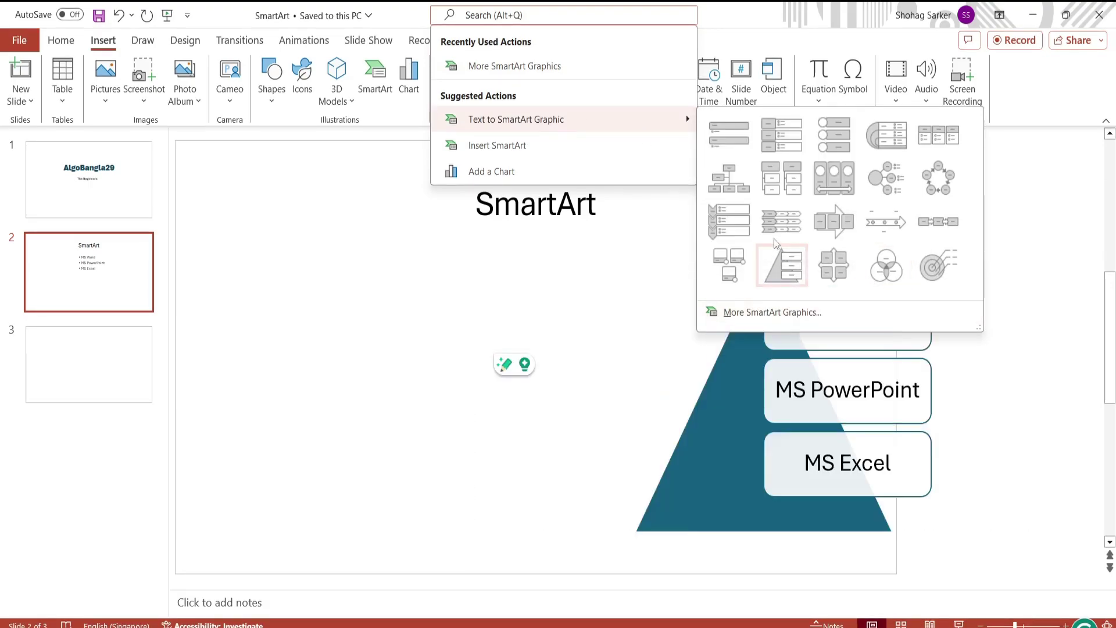
# Open the full SmartArt layout chooser and reposition it toward the upper left.
pyautogui.click(766, 314)
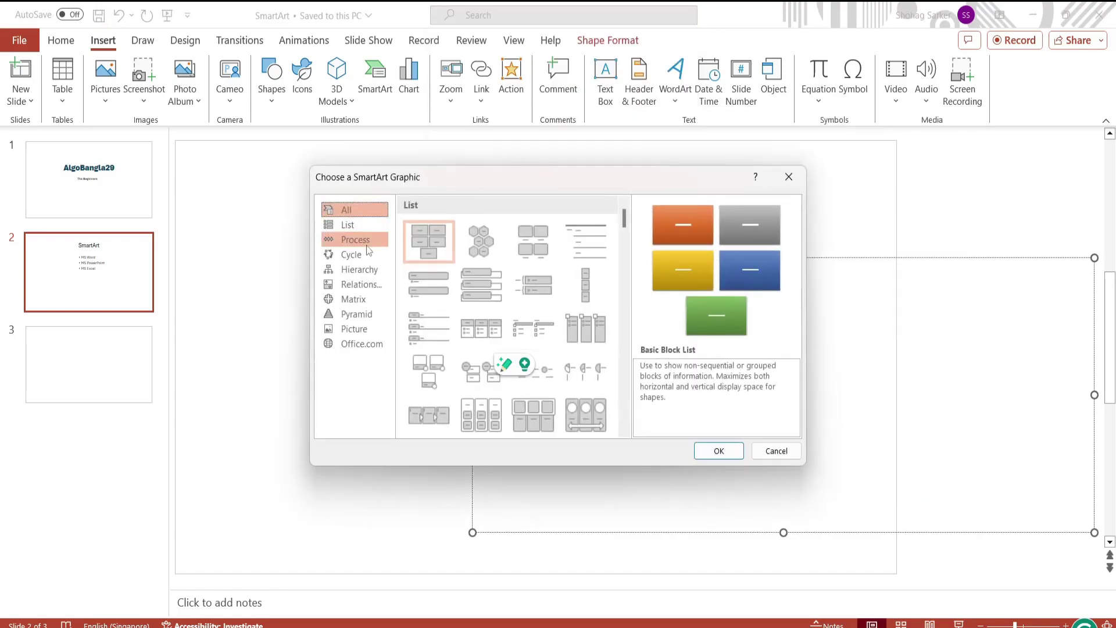
pyautogui.moveTo(445, 180)
pyautogui.mouseDown()
pyautogui.moveTo(304, 87)
pyautogui.moveTo(764, 225)
pyautogui.mouseUp()
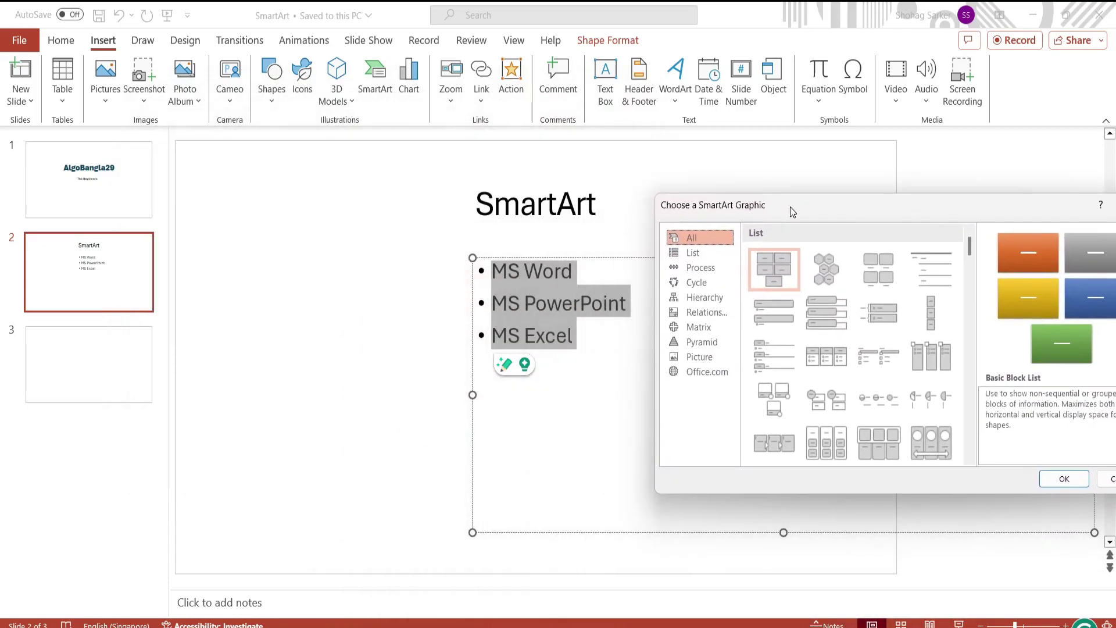
pyautogui.moveTo(763, 225); pyautogui.dragTo(681, 94)
pyautogui.scroll(-2, 705, 226)
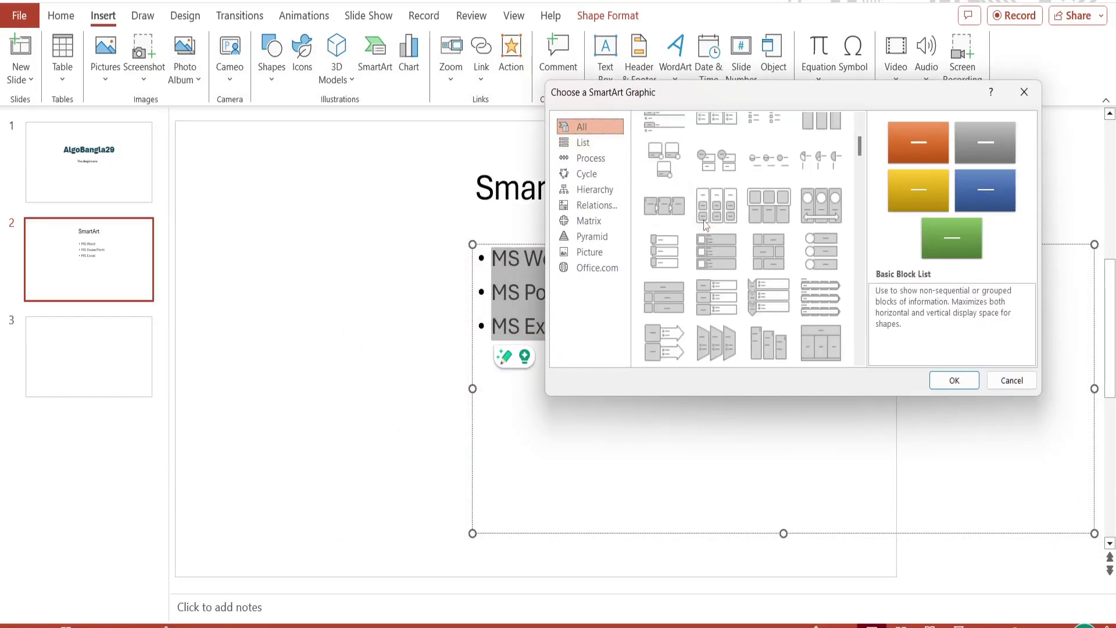
pyautogui.scroll(-2, 705, 225)
pyautogui.scroll(-2, 705, 225)
pyautogui.scroll(-2, 705, 226)
pyautogui.scroll(-3, 706, 226)
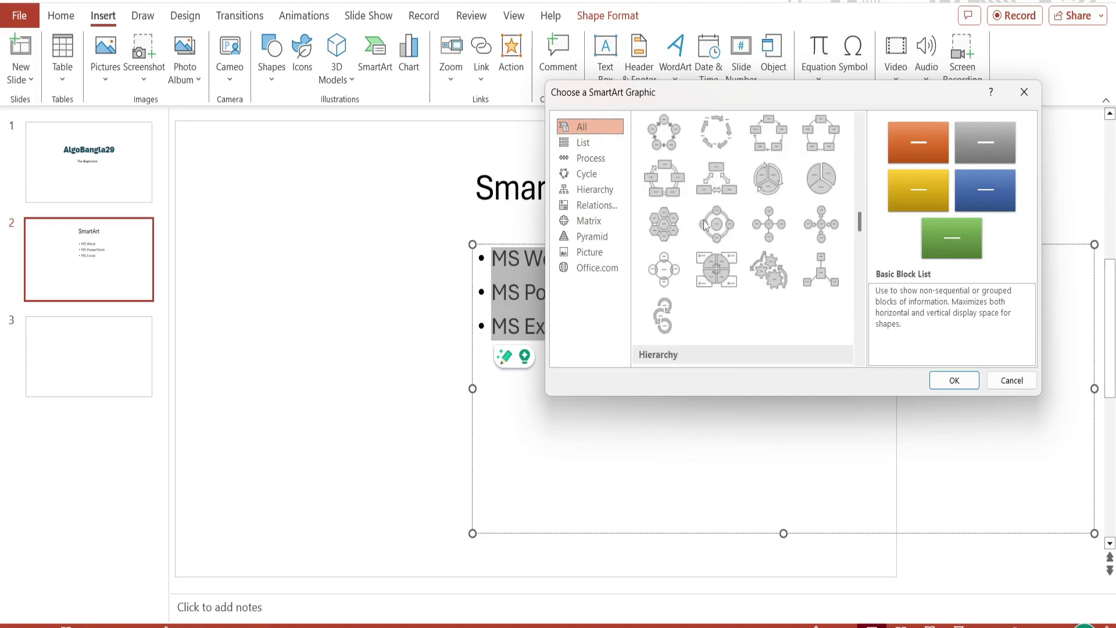
pyautogui.scroll(-3, 706, 226)
# Browse the layout categories and apply the Office.com Interconnected Rings layout.
pyautogui.click(582, 143)
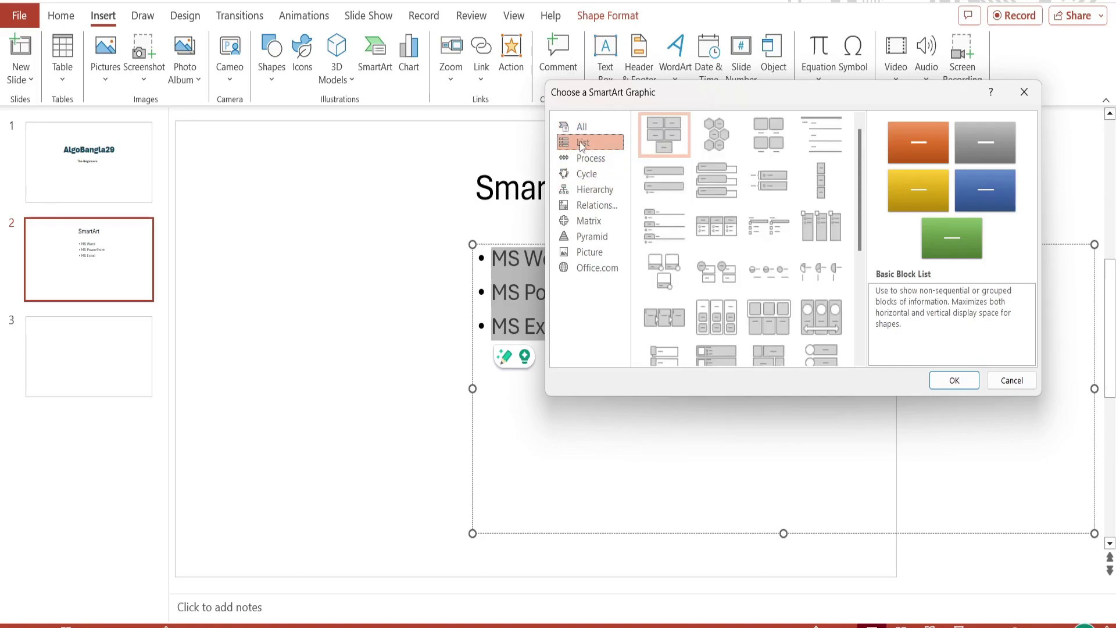
pyautogui.click(587, 159)
pyautogui.click(593, 174)
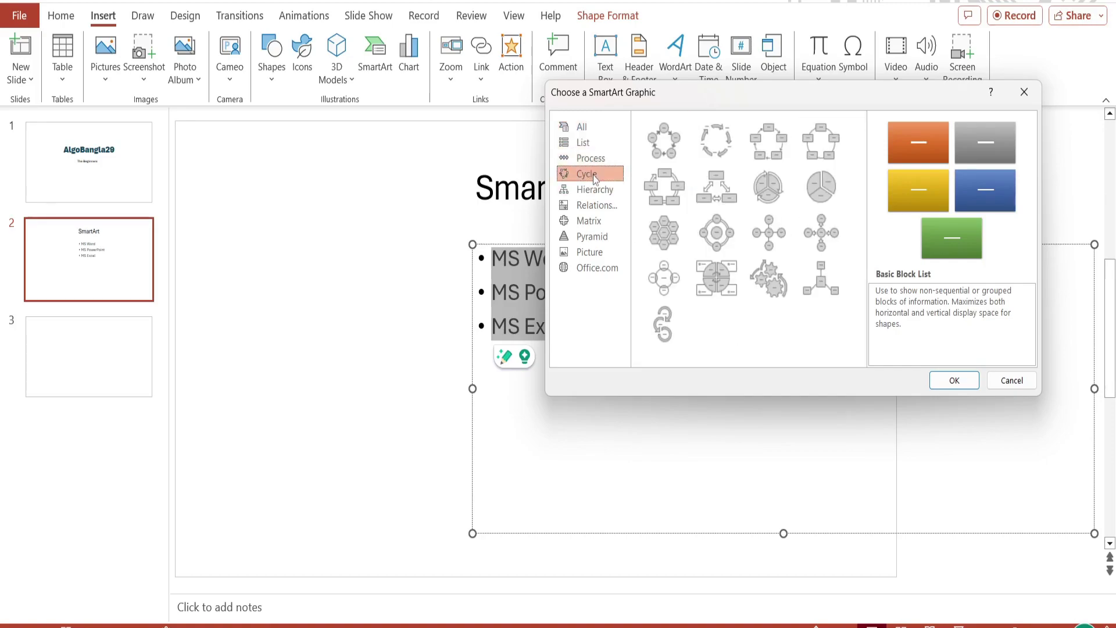
pyautogui.click(597, 190)
pyautogui.click(605, 209)
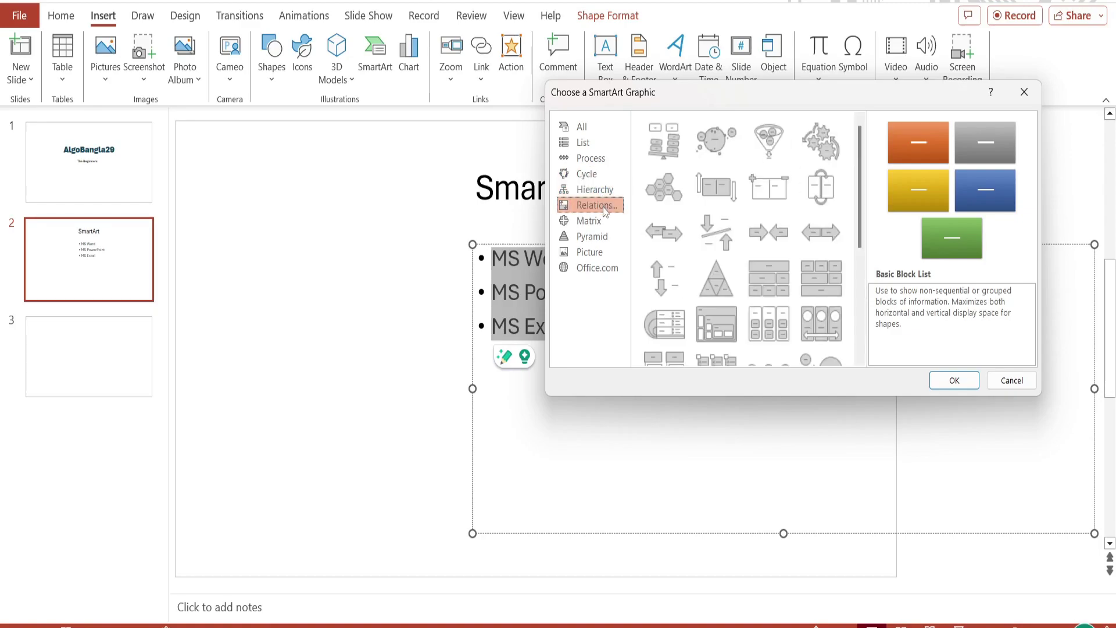
pyautogui.click(599, 268)
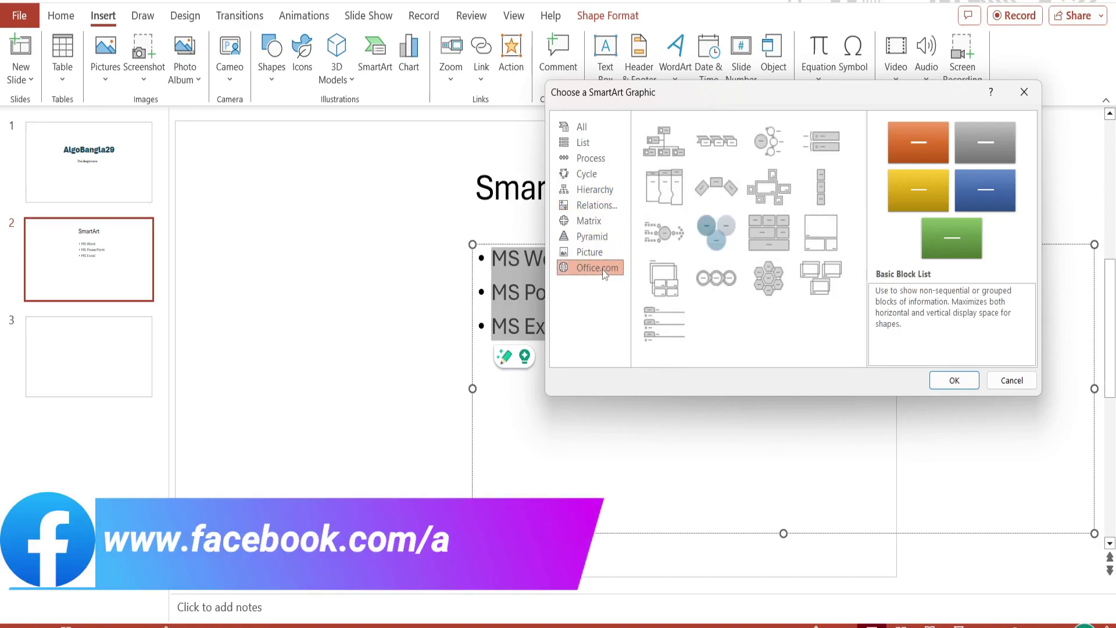
pyautogui.click(724, 231)
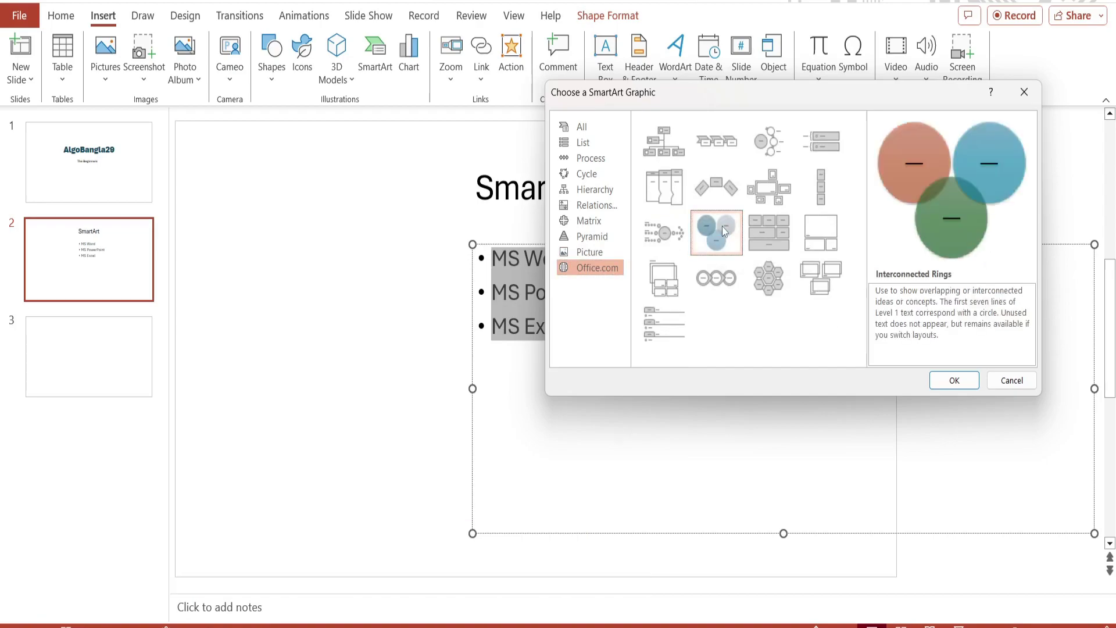
pyautogui.click(953, 380)
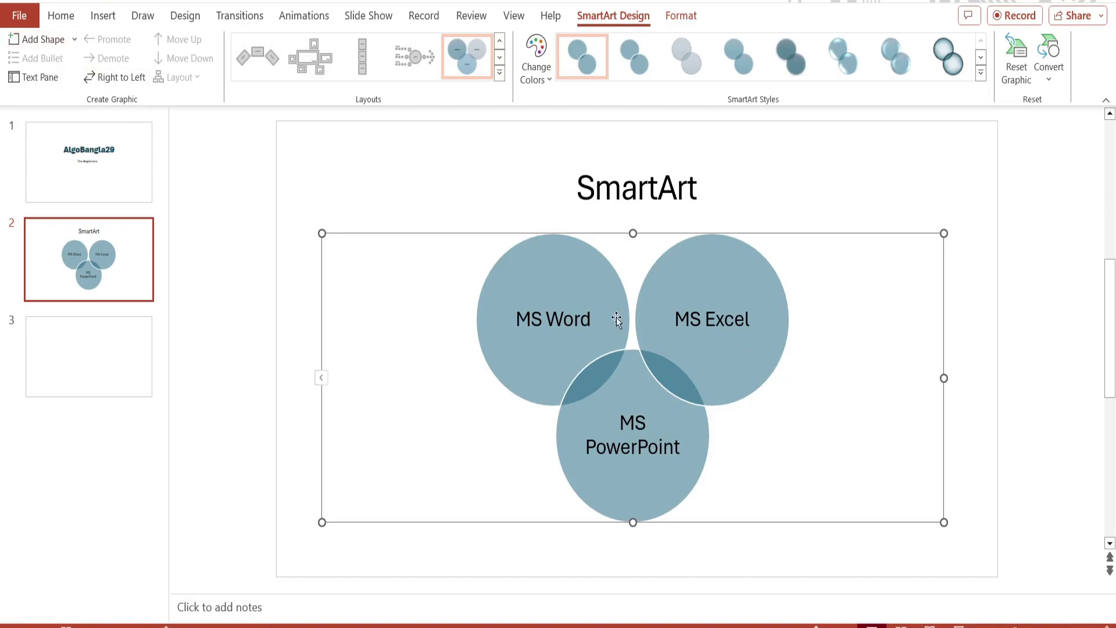
pyautogui.click(36, 41)
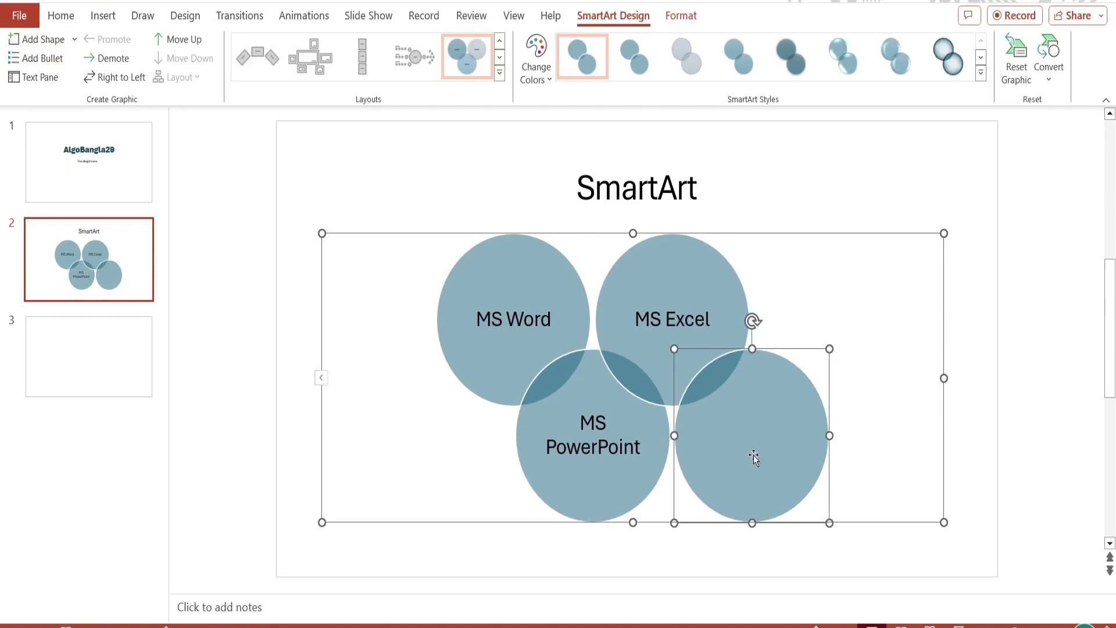
pyautogui.press('Delete')
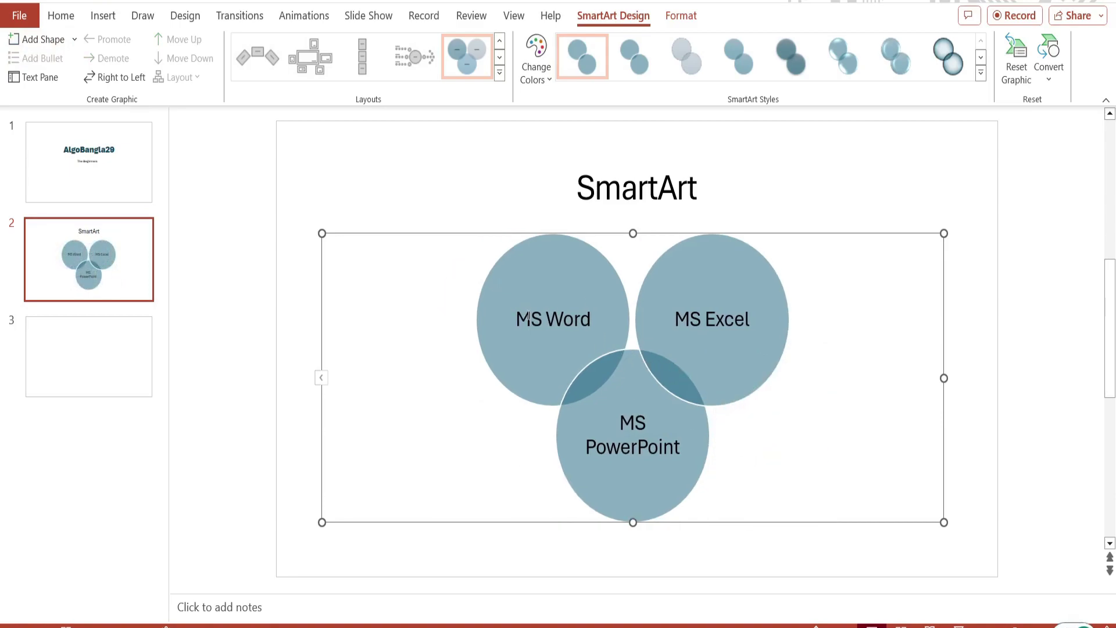
# Review the text outline and try nudging the MS Word, MS Excel and MS PowerPoint circles by hand.
pyautogui.click(45, 83)
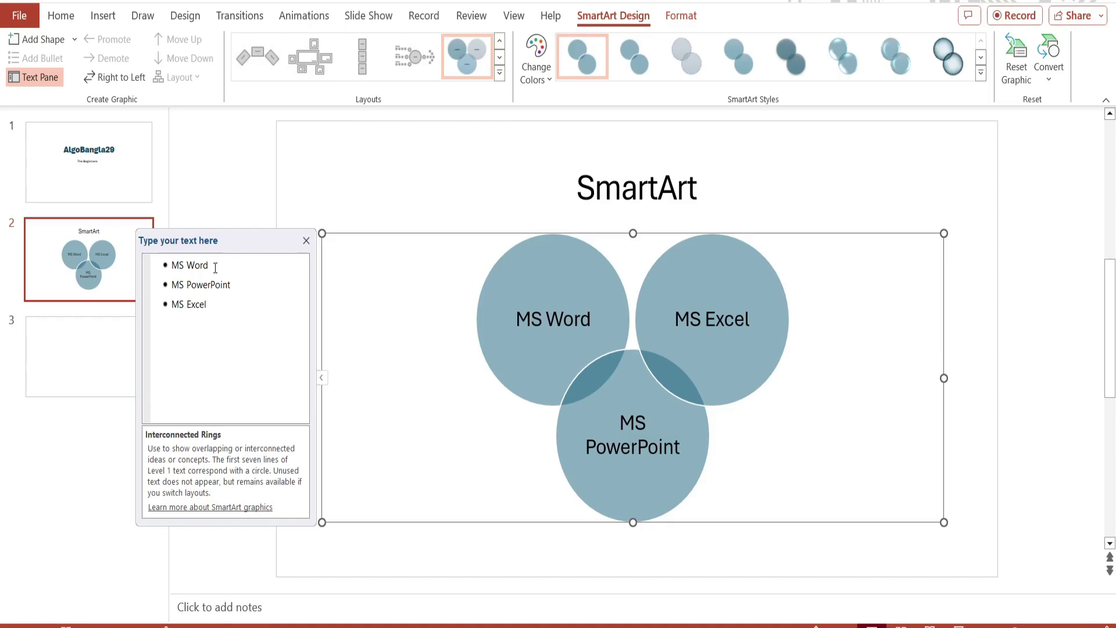
pyautogui.click(212, 268)
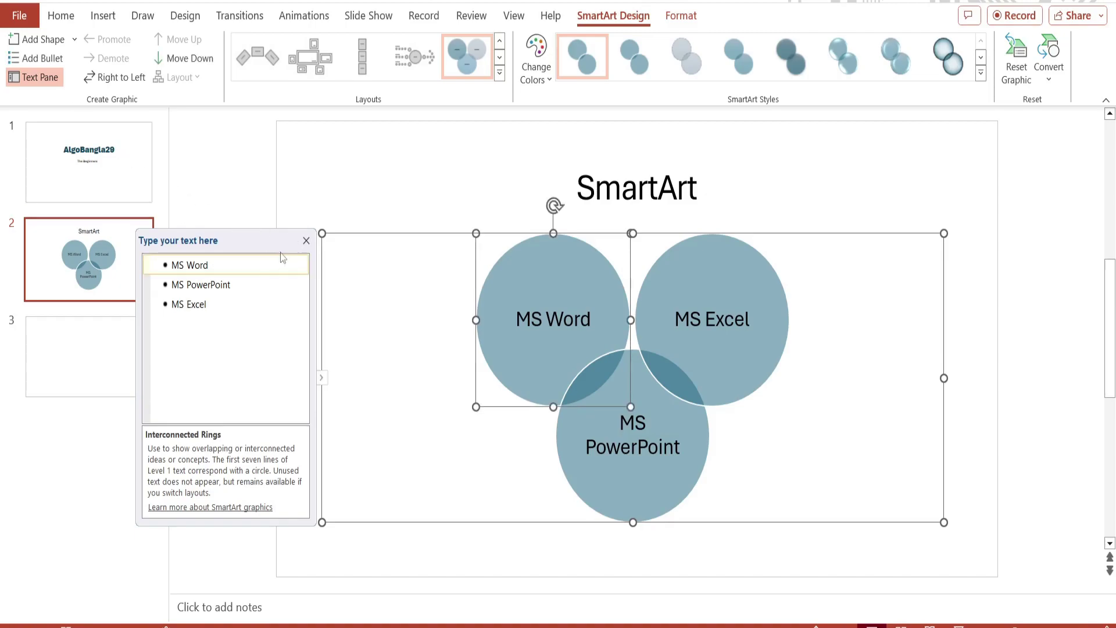
pyautogui.click(307, 240)
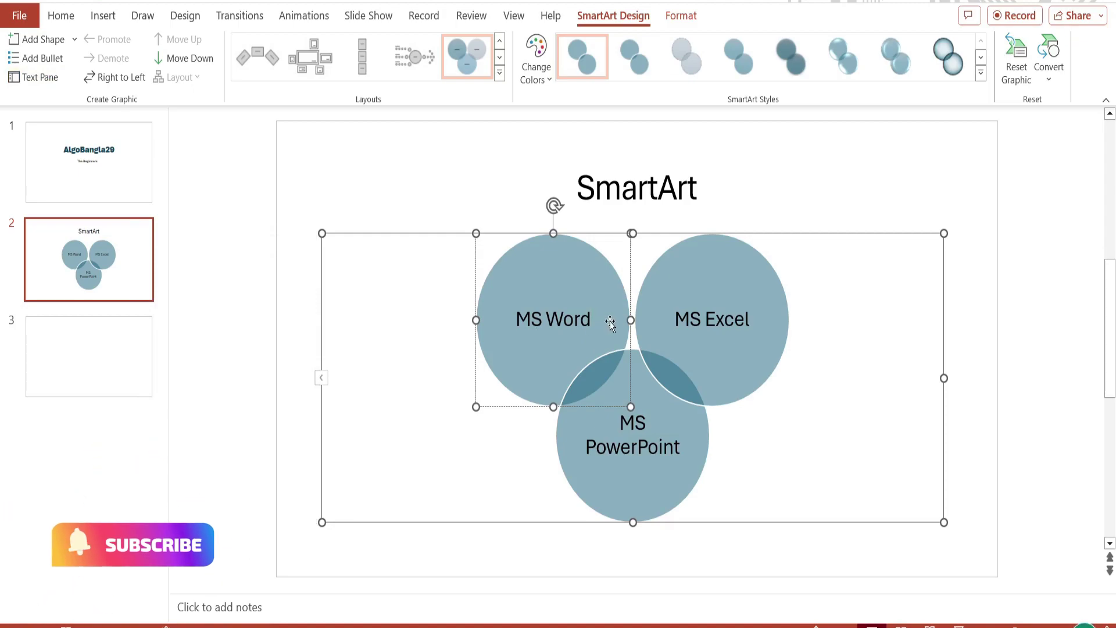
pyautogui.moveTo(610, 321); pyautogui.dragTo(599, 320)
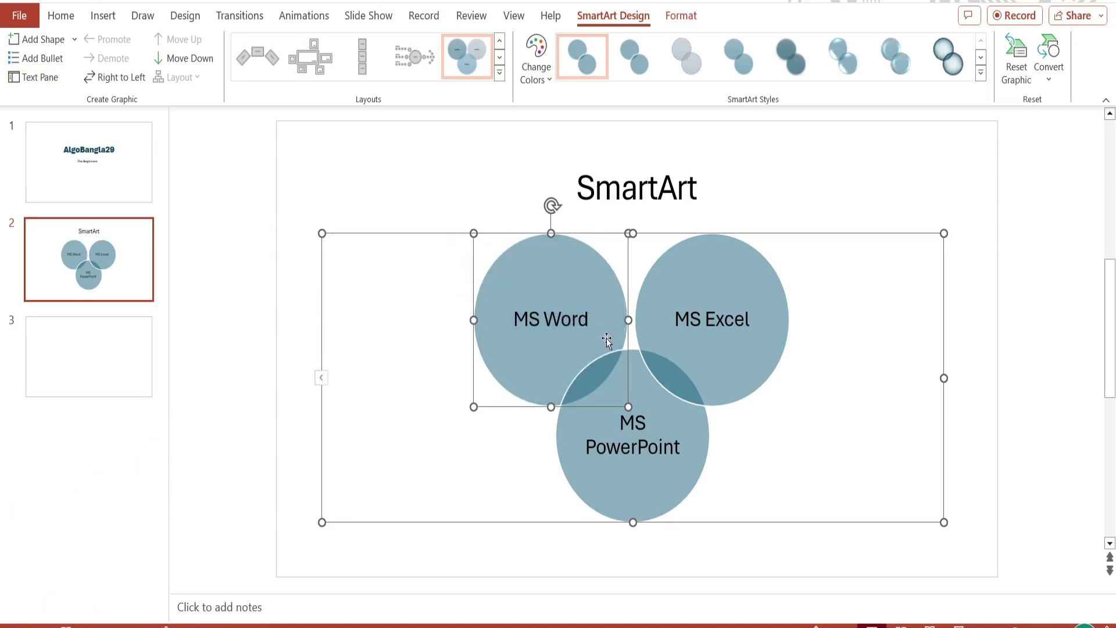
pyautogui.click(690, 325)
pyautogui.tripleClick(692, 324)
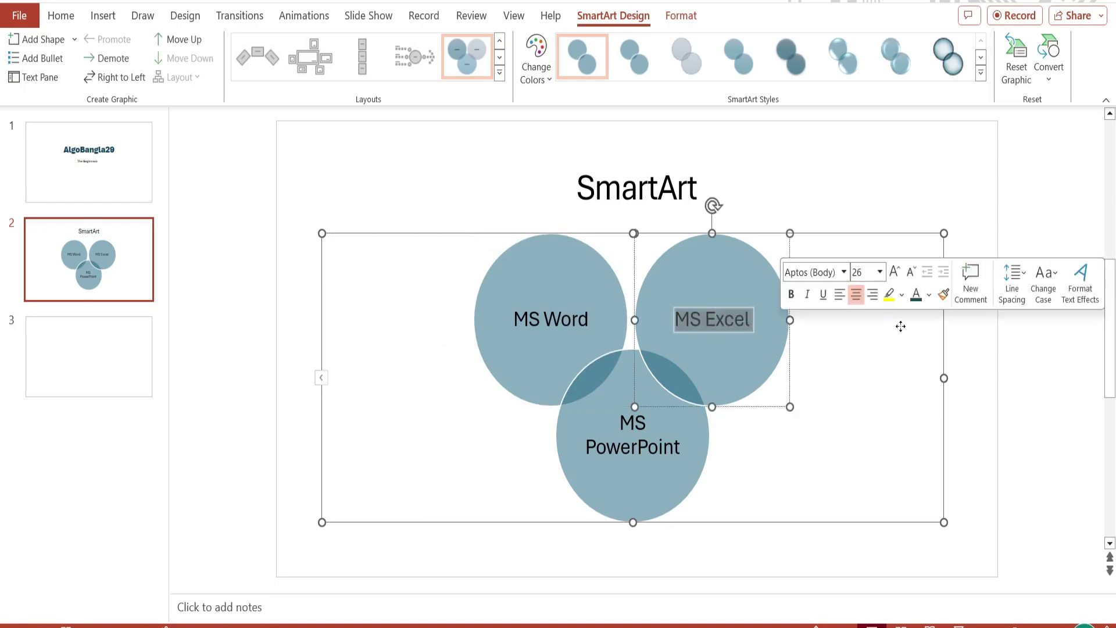
pyautogui.moveTo(768, 316); pyautogui.dragTo(850, 309)
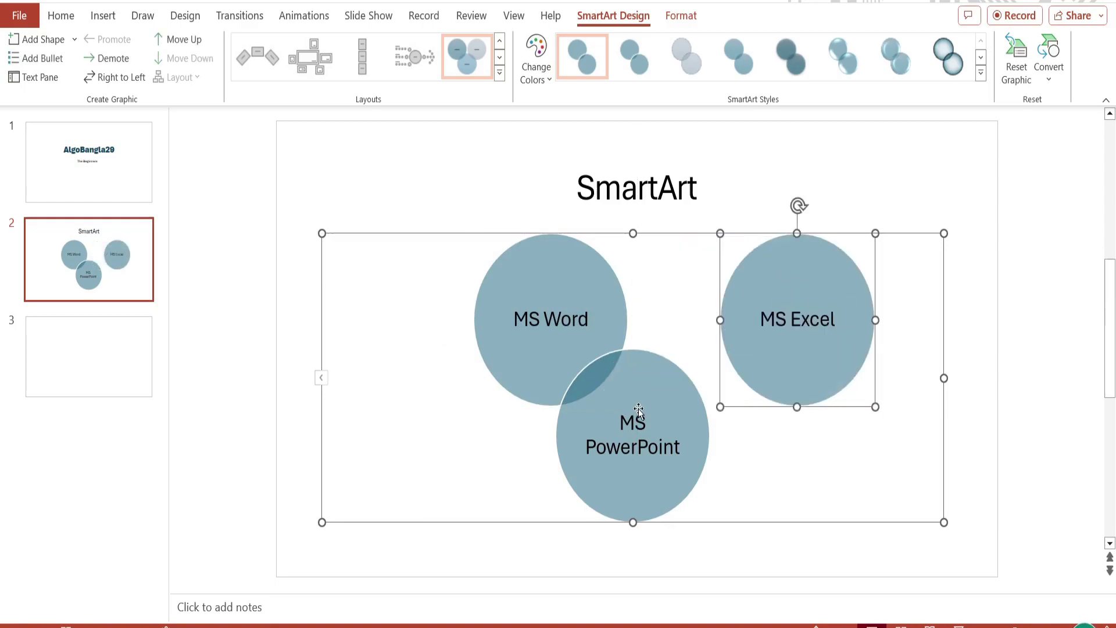
pyautogui.moveTo(640, 411); pyautogui.dragTo(721, 440)
# Undo the three circle moves and flip the layout so MS Excel sits left, MS Word right.
pyautogui.hotkey('ctrl', 'z')
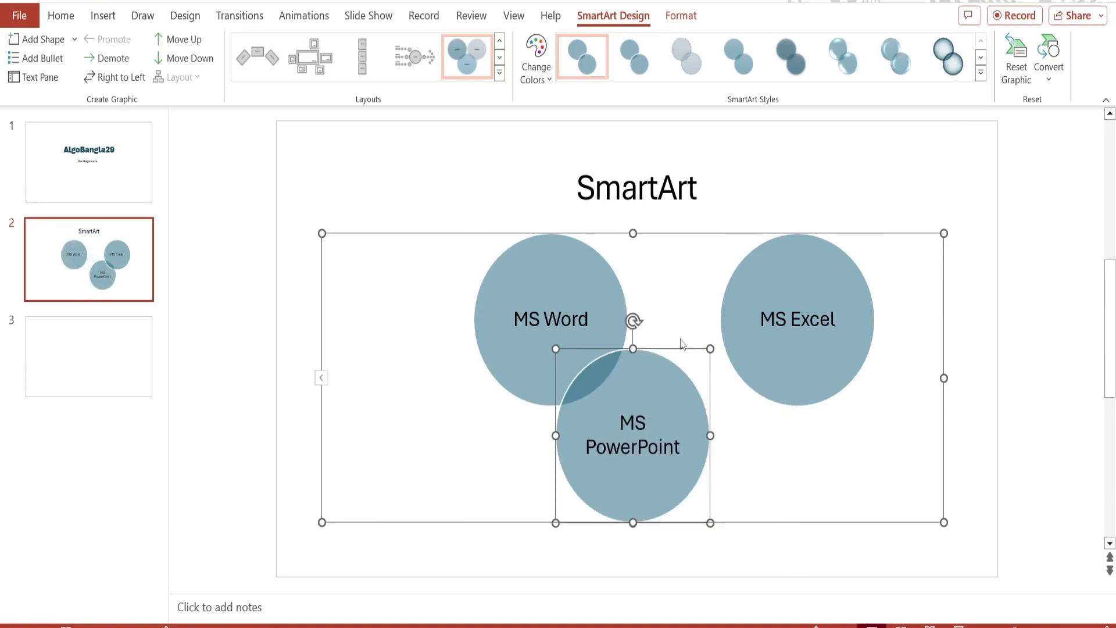
pyautogui.hotkey('ctrl', 'z')
pyautogui.hotkey('ctrl', 'z')
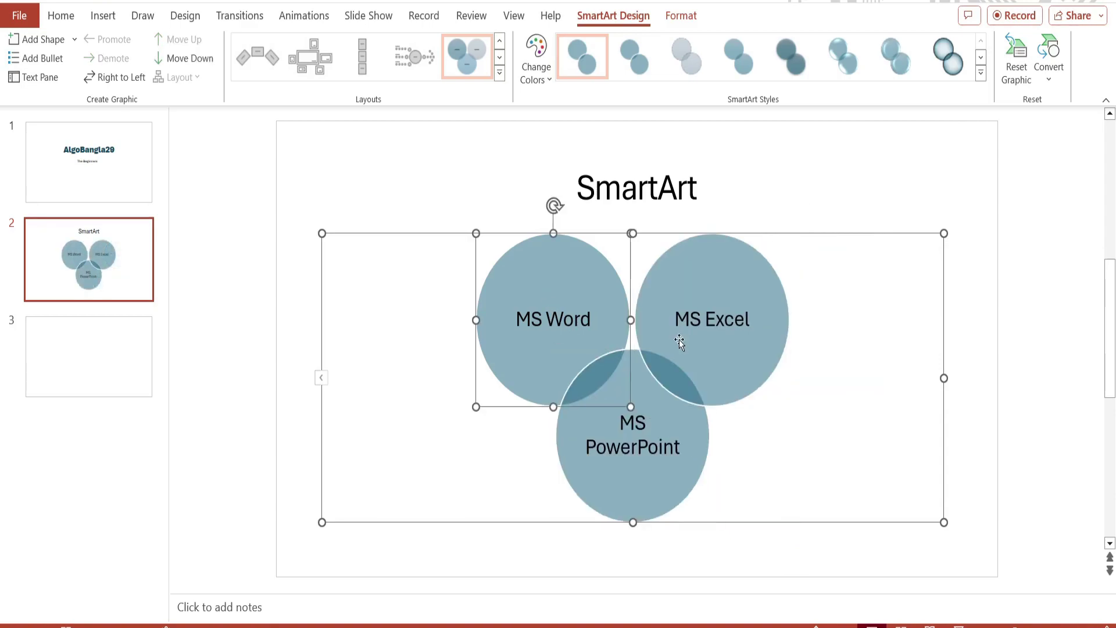
pyautogui.hotkey('ctrl', 'z')
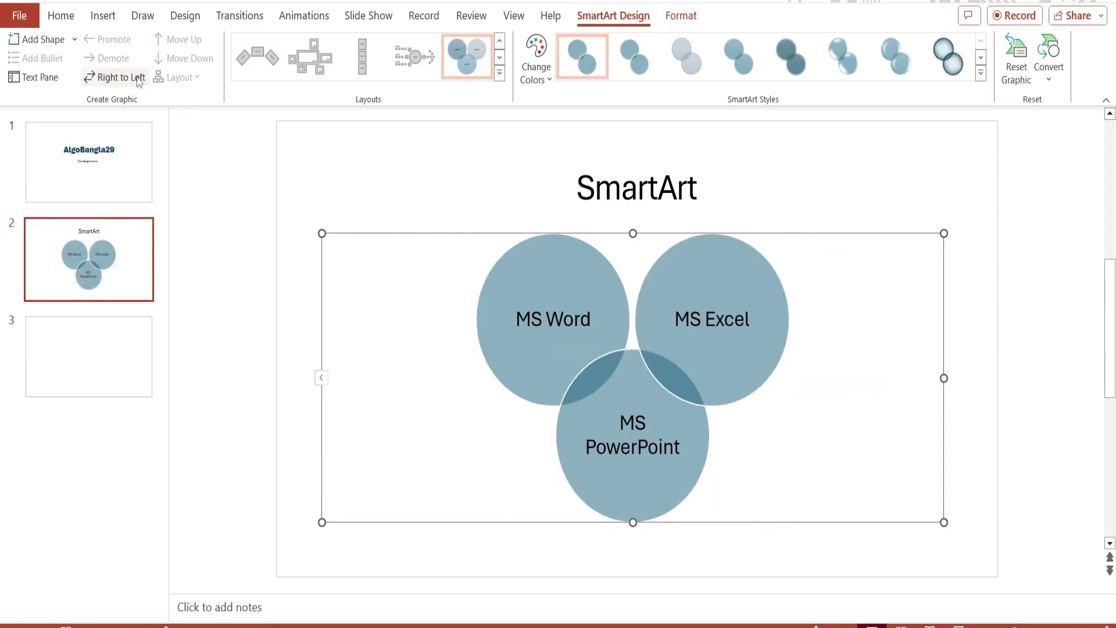
pyautogui.click(131, 77)
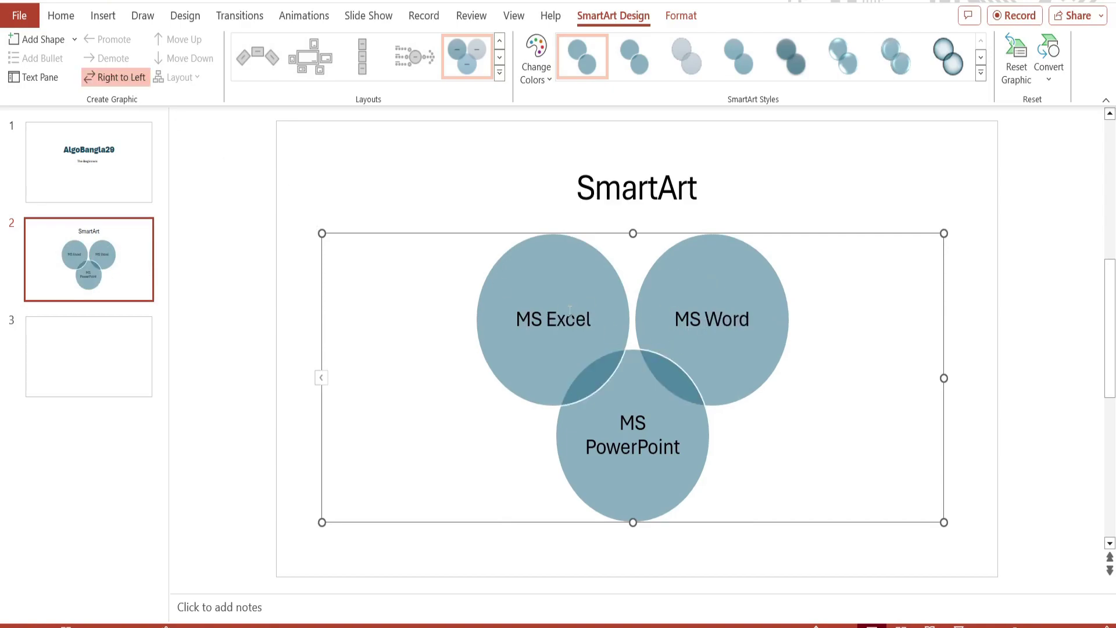
pyautogui.click(131, 77)
# Switch the SmartArt to the Basic Pie layout and drag the MS Word slice back toward the pie.
pyautogui.click(500, 73)
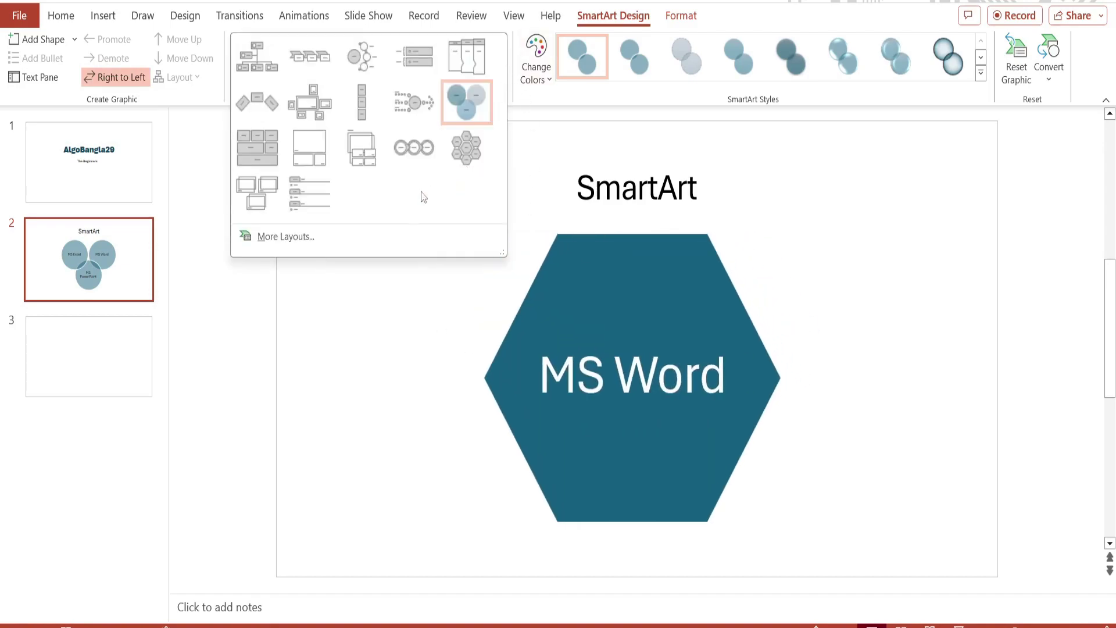
pyautogui.click(296, 237)
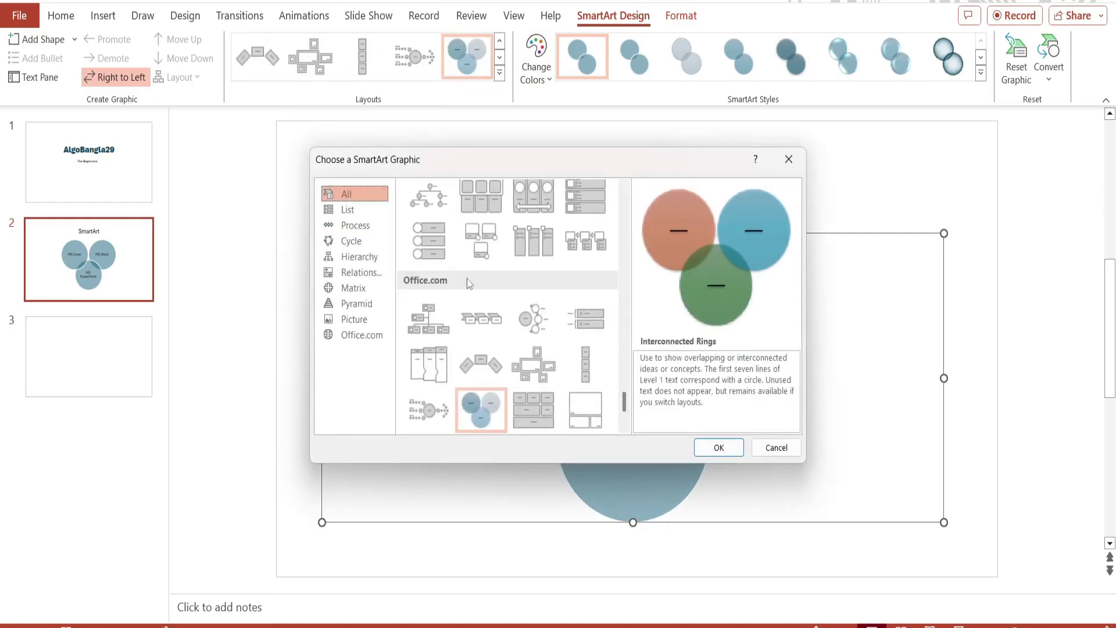
pyautogui.scroll(-2, 559, 354)
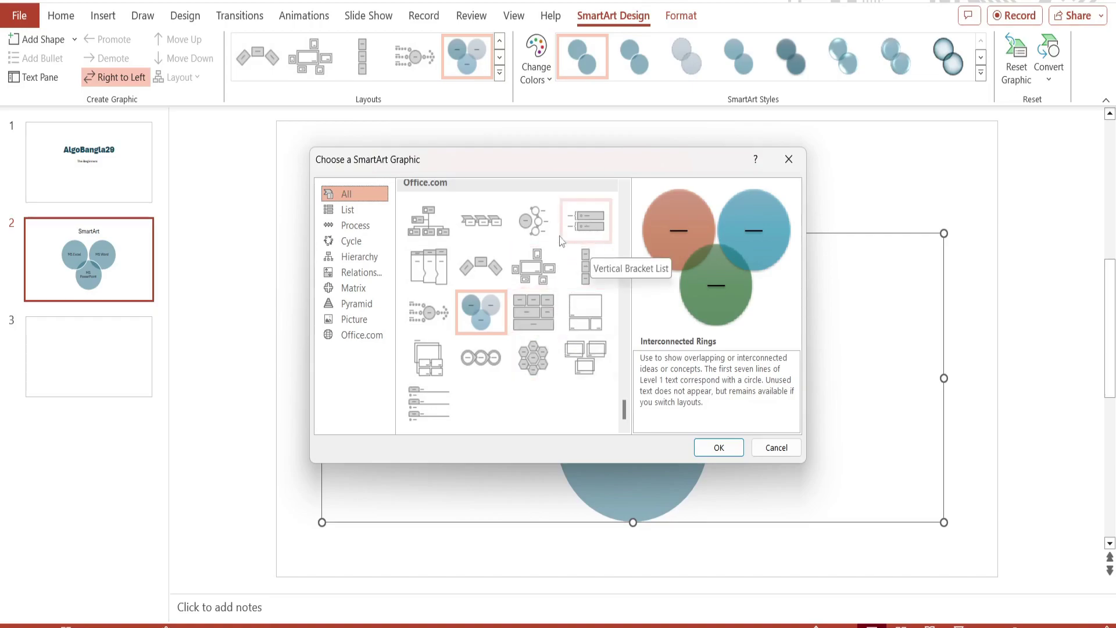
pyautogui.scroll(3, 497, 300)
pyautogui.scroll(3, 497, 300)
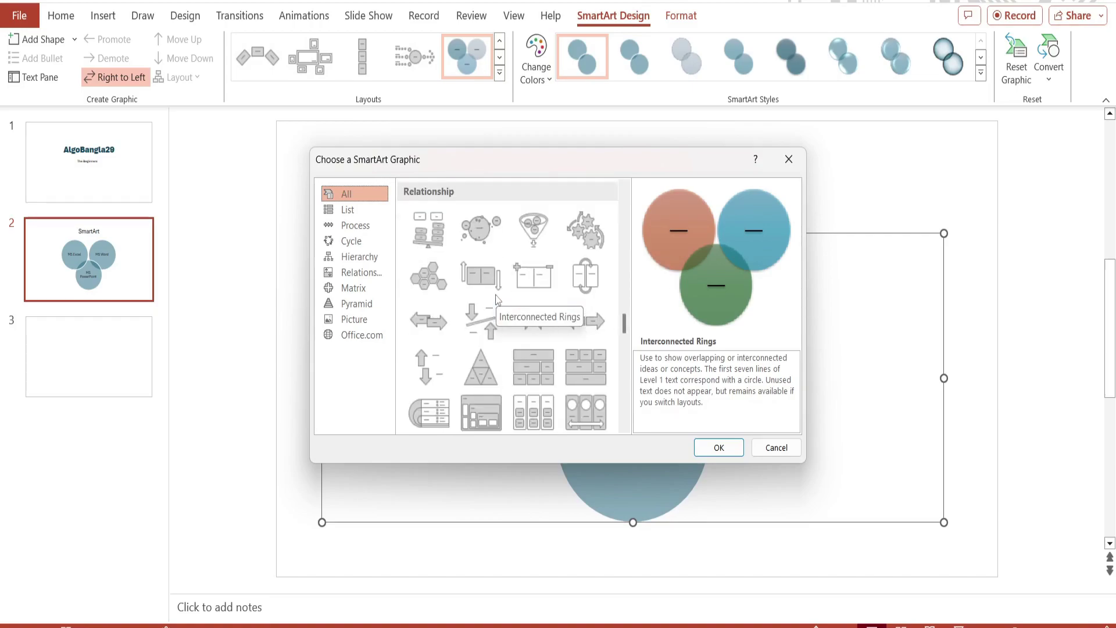
pyautogui.scroll(3, 500, 298)
pyautogui.scroll(3, 502, 295)
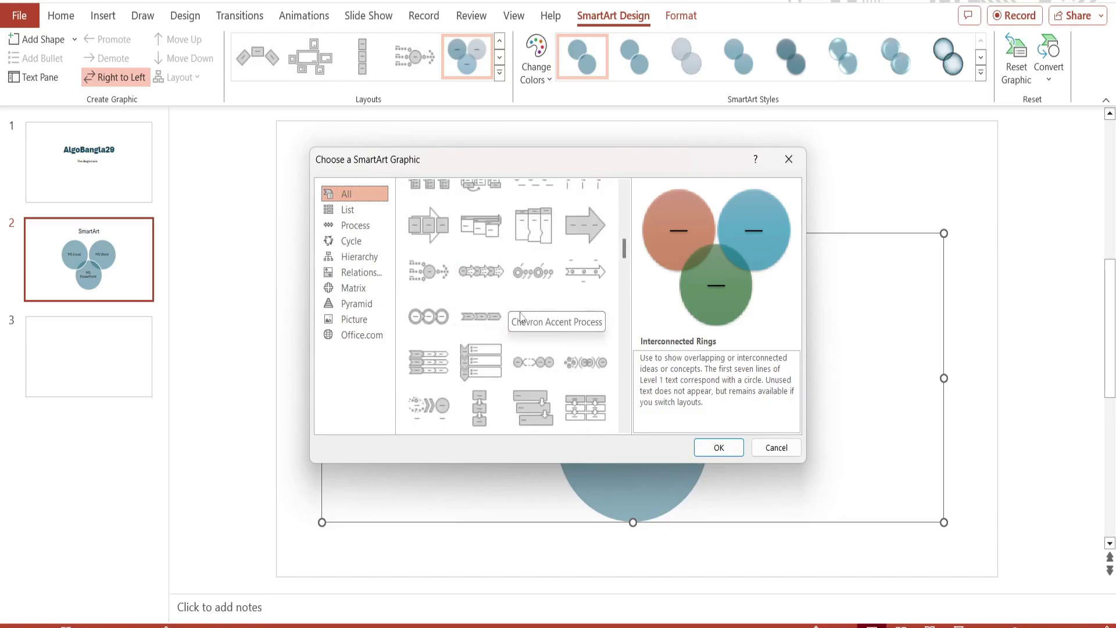
pyautogui.scroll(-5, 520, 317)
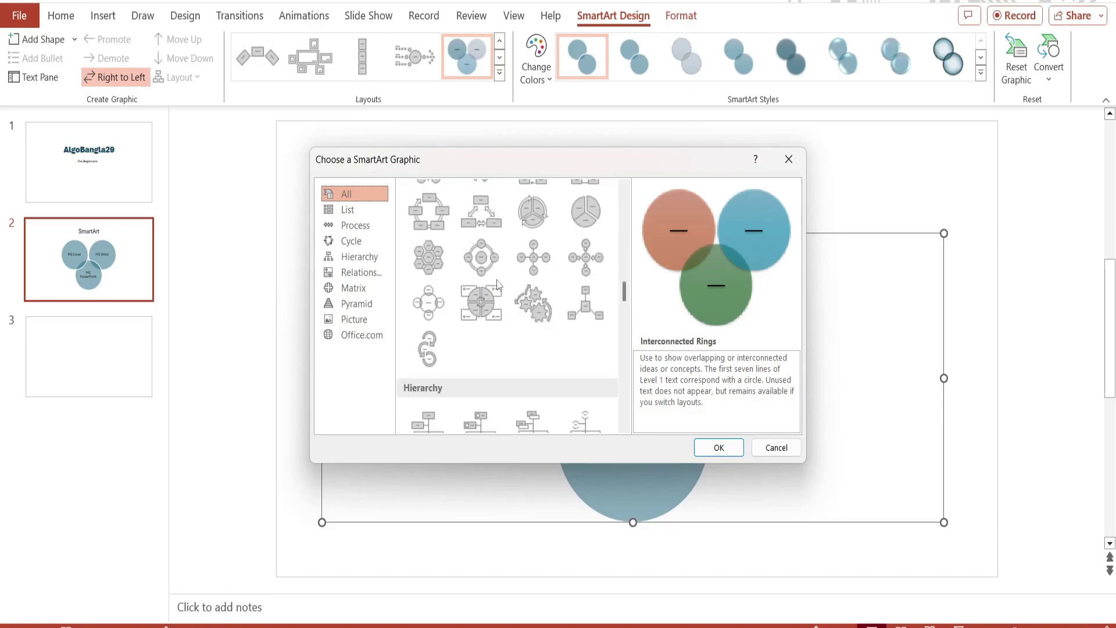
pyautogui.click(570, 221)
pyautogui.click(718, 447)
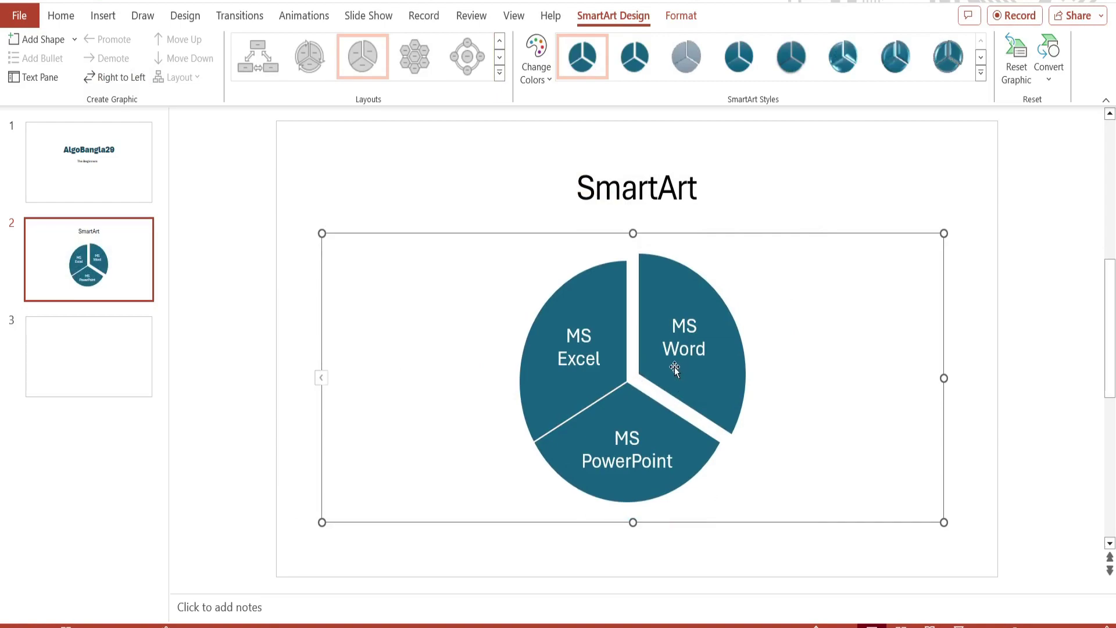
pyautogui.click(689, 377)
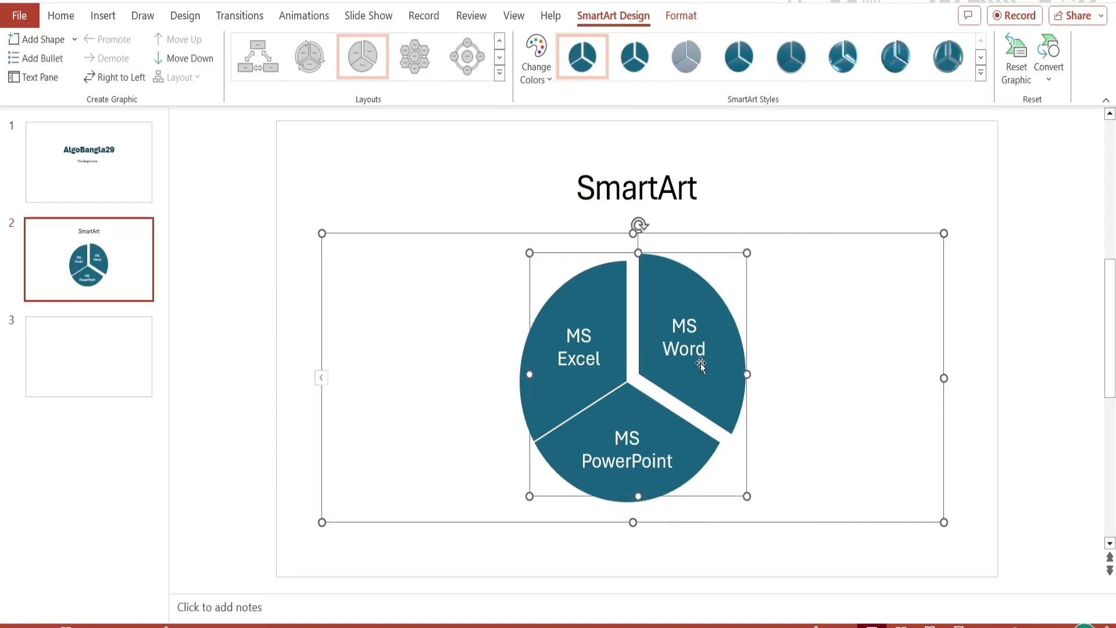
pyautogui.moveTo(702, 363); pyautogui.dragTo(711, 375)
# Apply the first Colorful scheme so MS Excel is blue, MS Word orange, MS PowerPoint green.
pyautogui.click(810, 383)
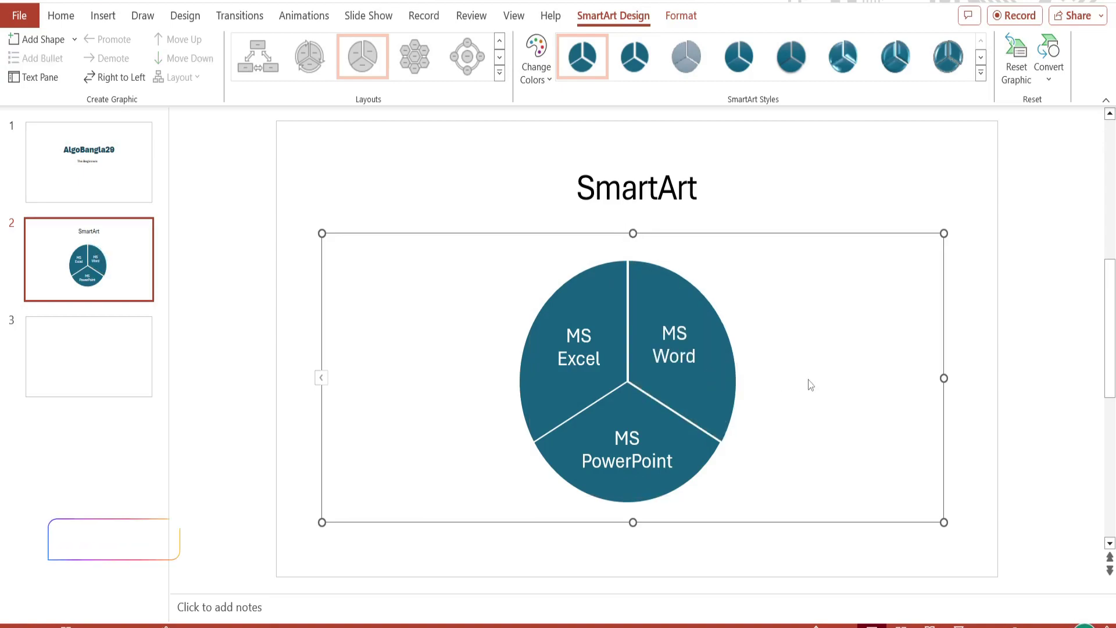
pyautogui.click(549, 82)
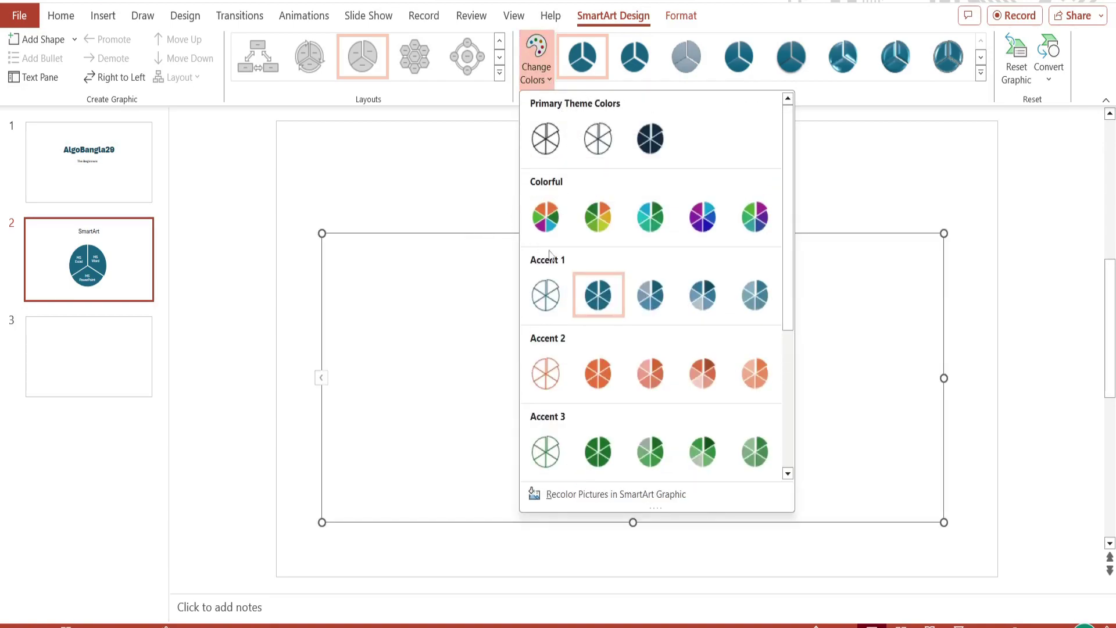
pyautogui.scroll(-3, 682, 332)
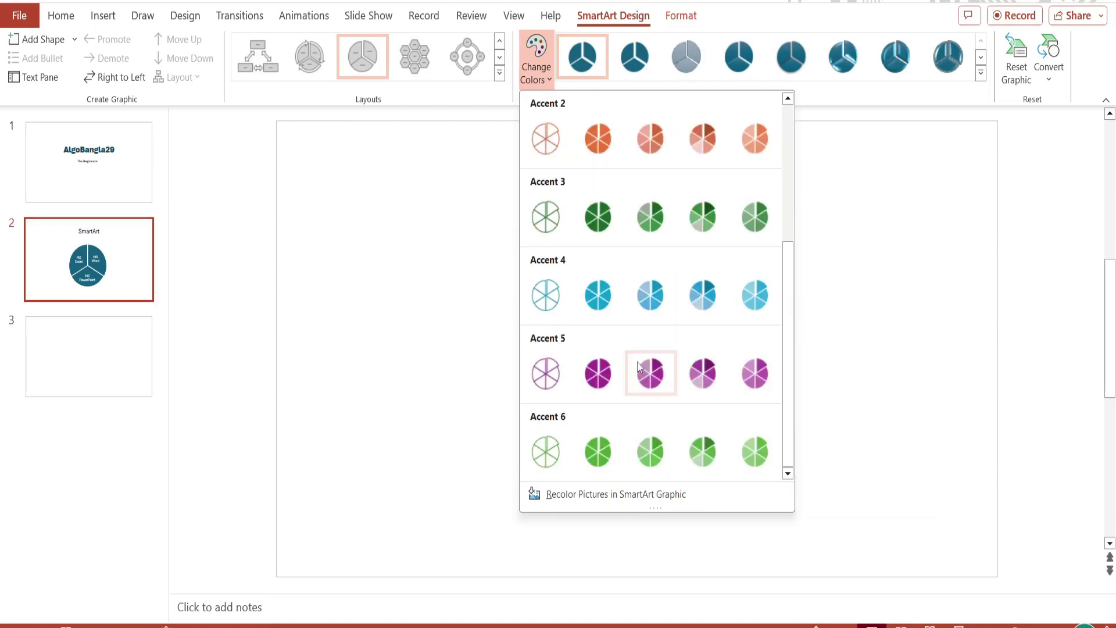
pyautogui.scroll(3, 586, 330)
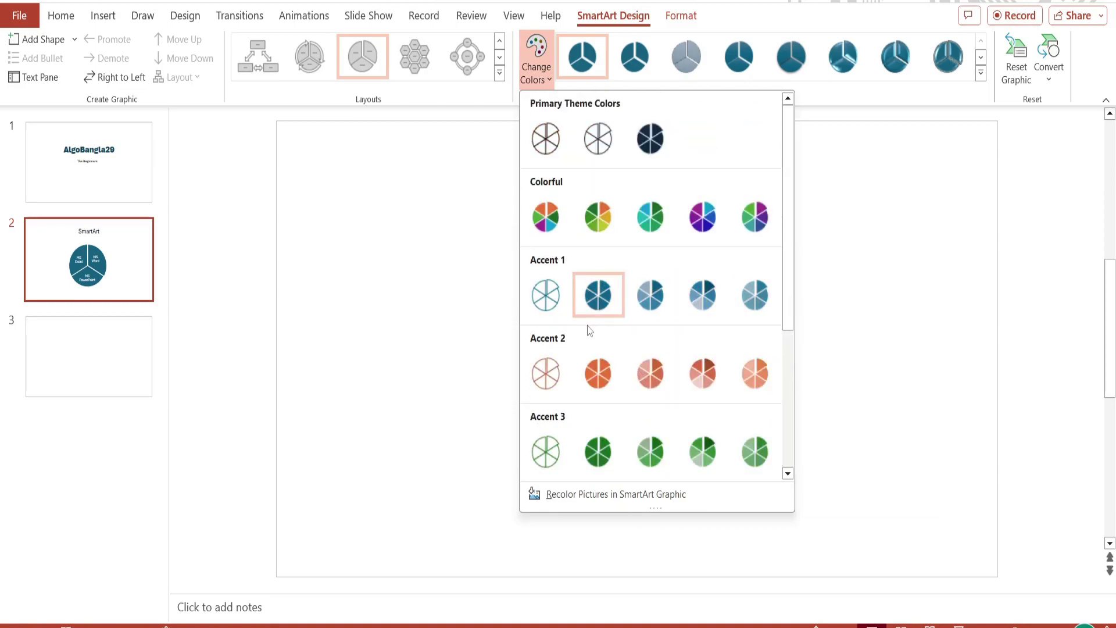
pyautogui.click(553, 222)
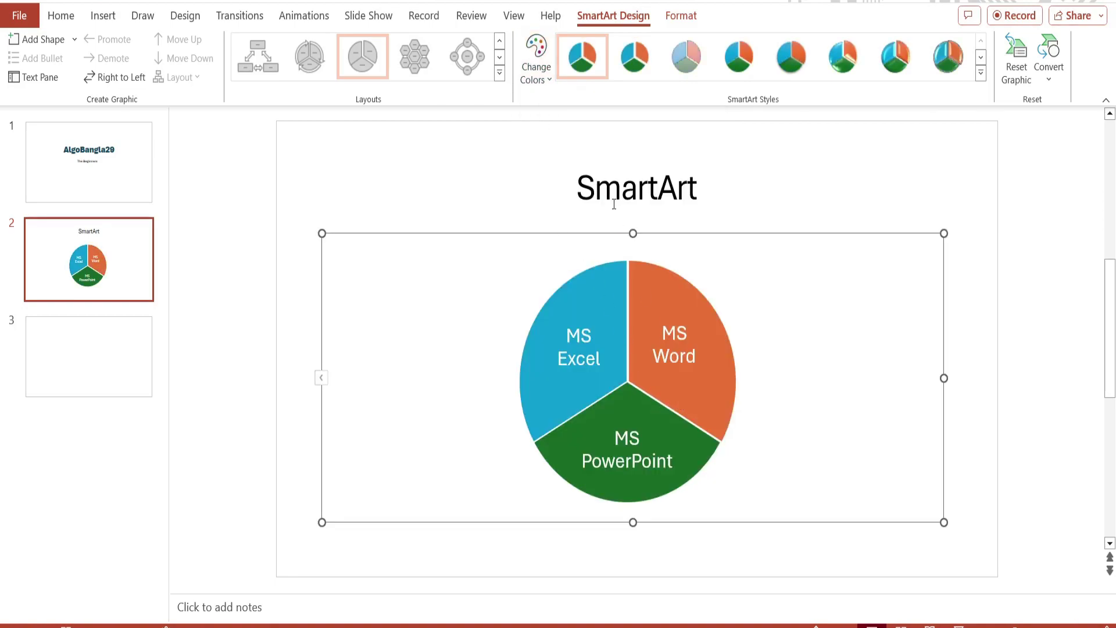
# Apply a 3-D SmartArt style to the pie, giving its slices raised, shaded depth.
pyautogui.click(981, 73)
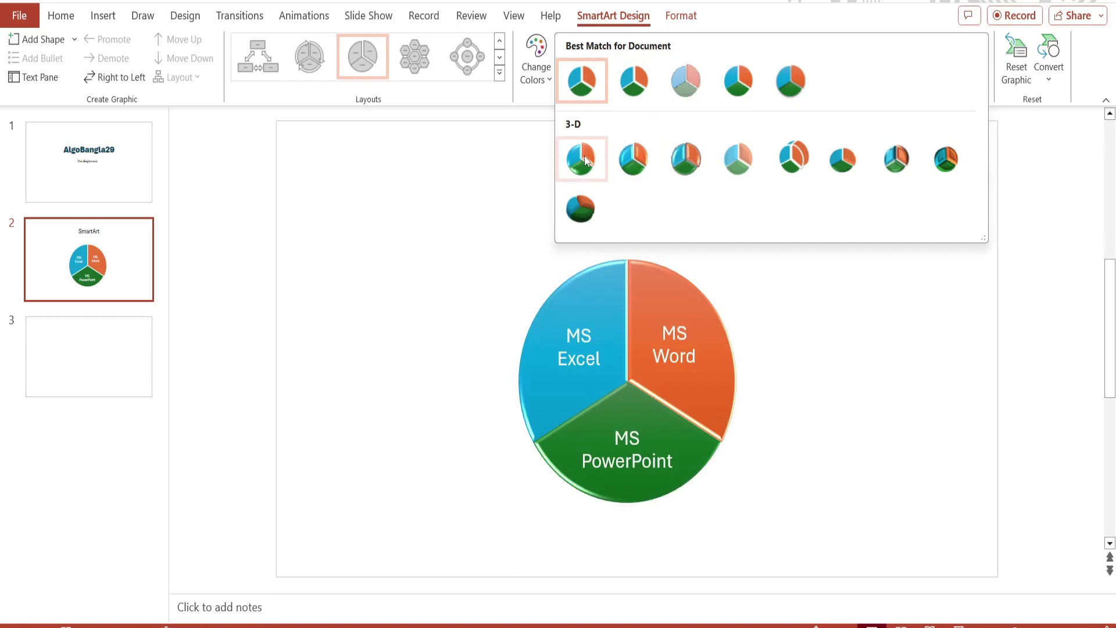
pyautogui.click(843, 166)
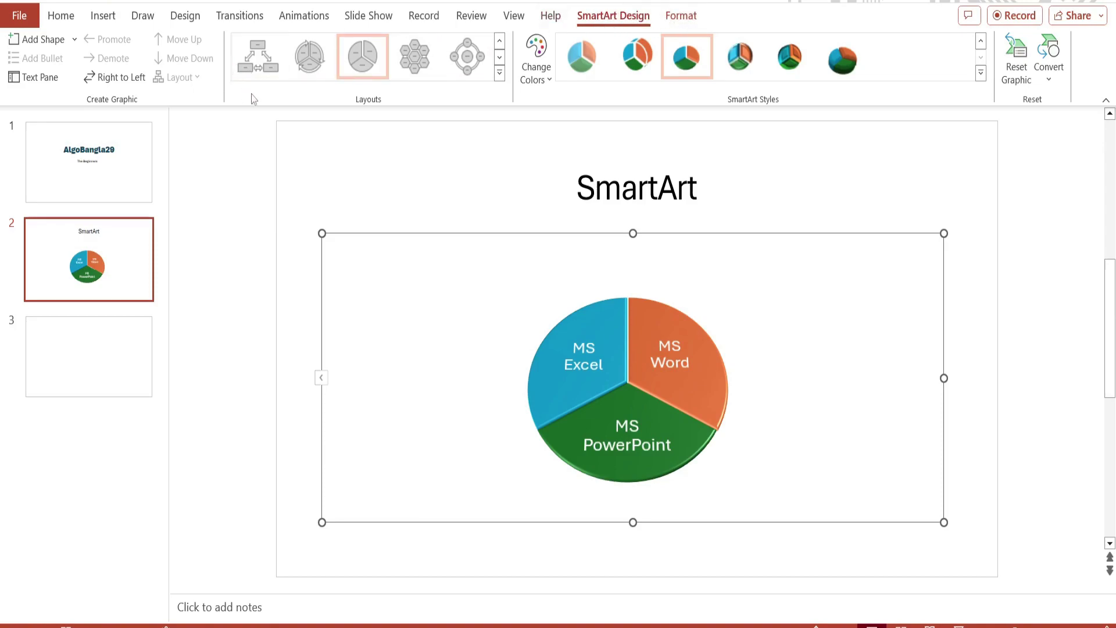
pyautogui.click(680, 17)
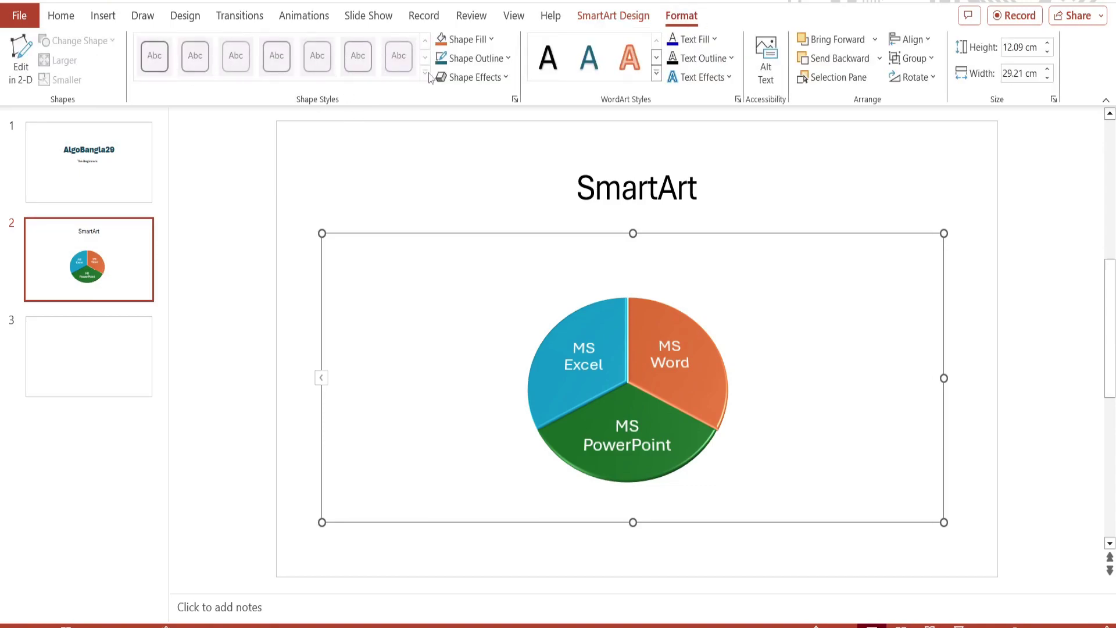
pyautogui.press('Tab')
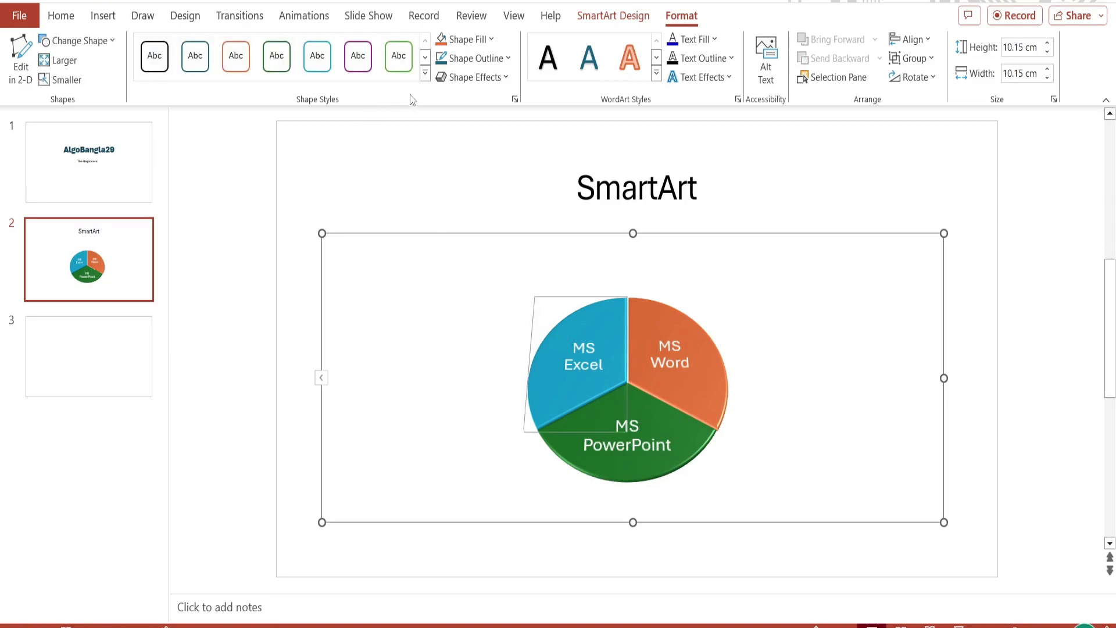
pyautogui.click(425, 72)
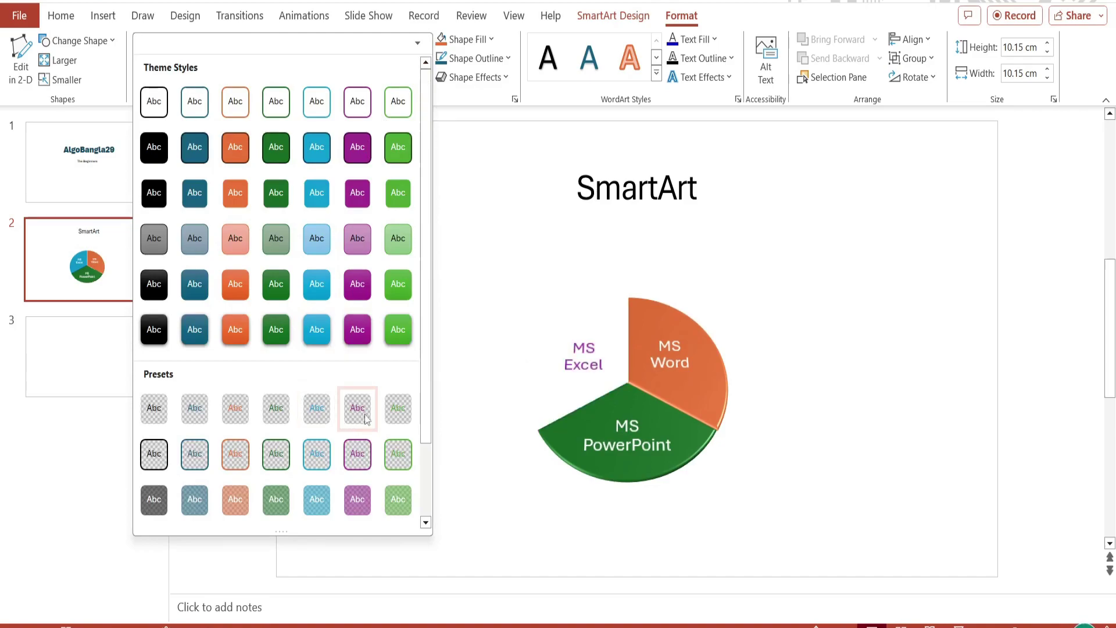
pyautogui.scroll(-2, 378, 351)
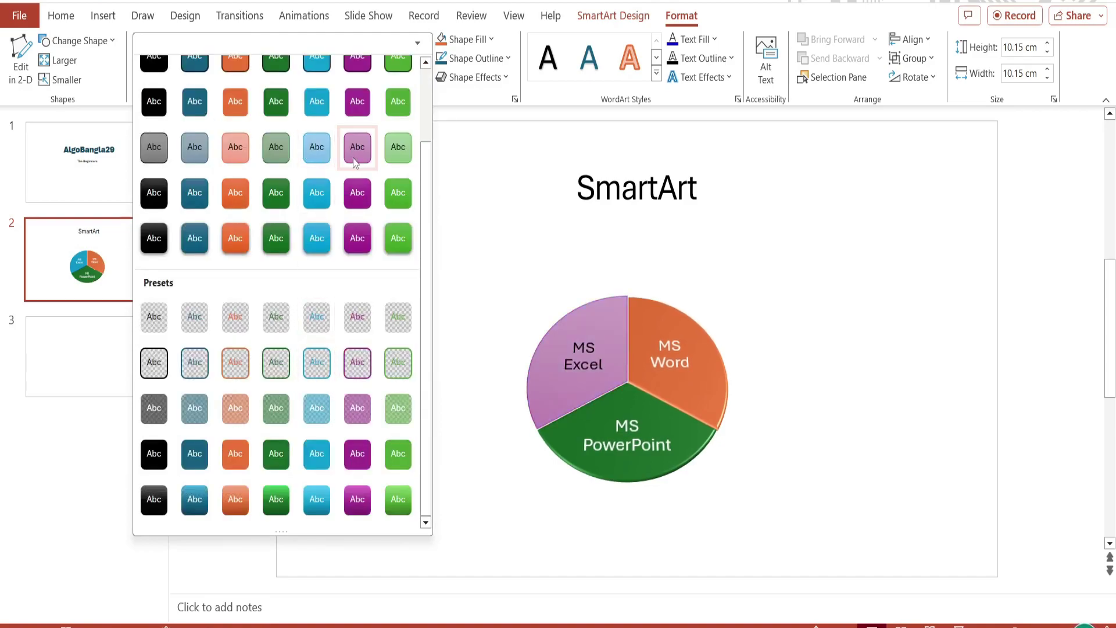
pyautogui.press('Escape')
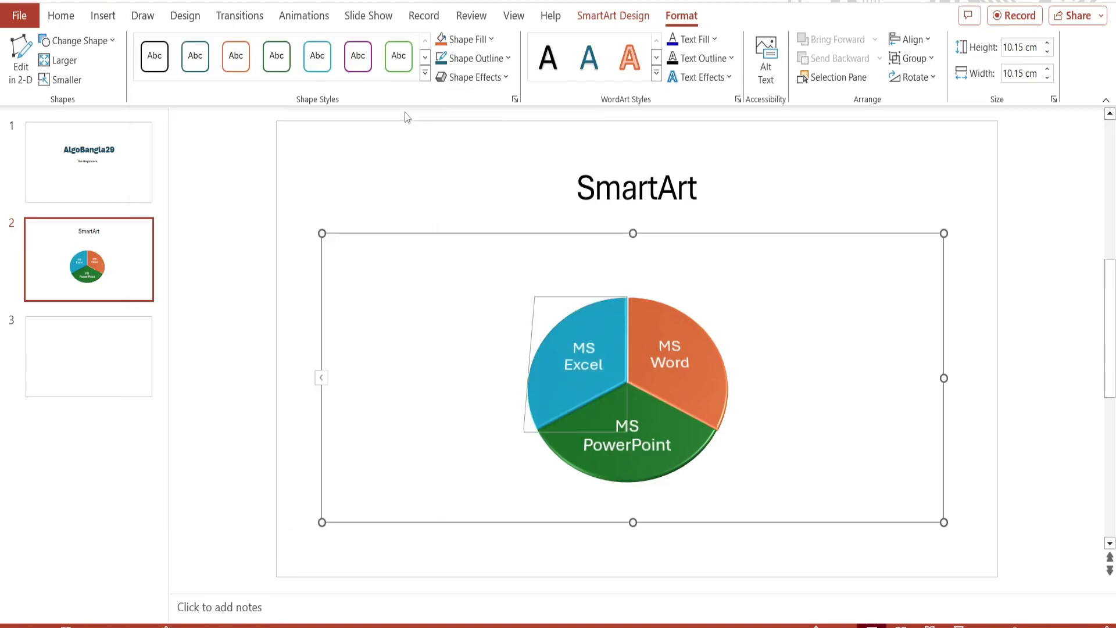
pyautogui.click(491, 39)
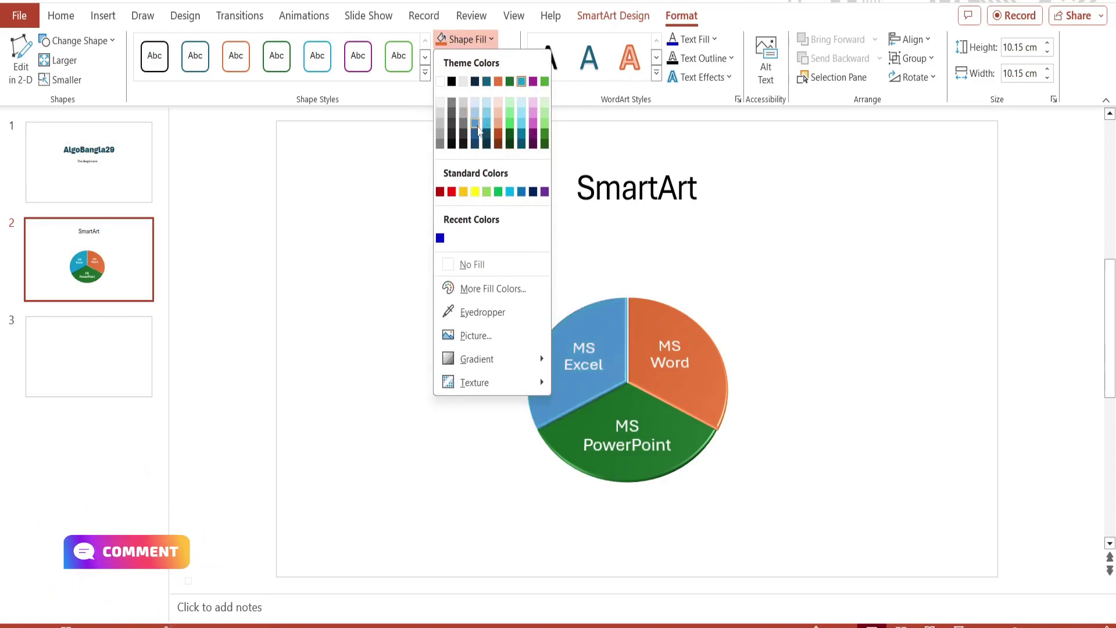
pyautogui.moveTo(477, 358)
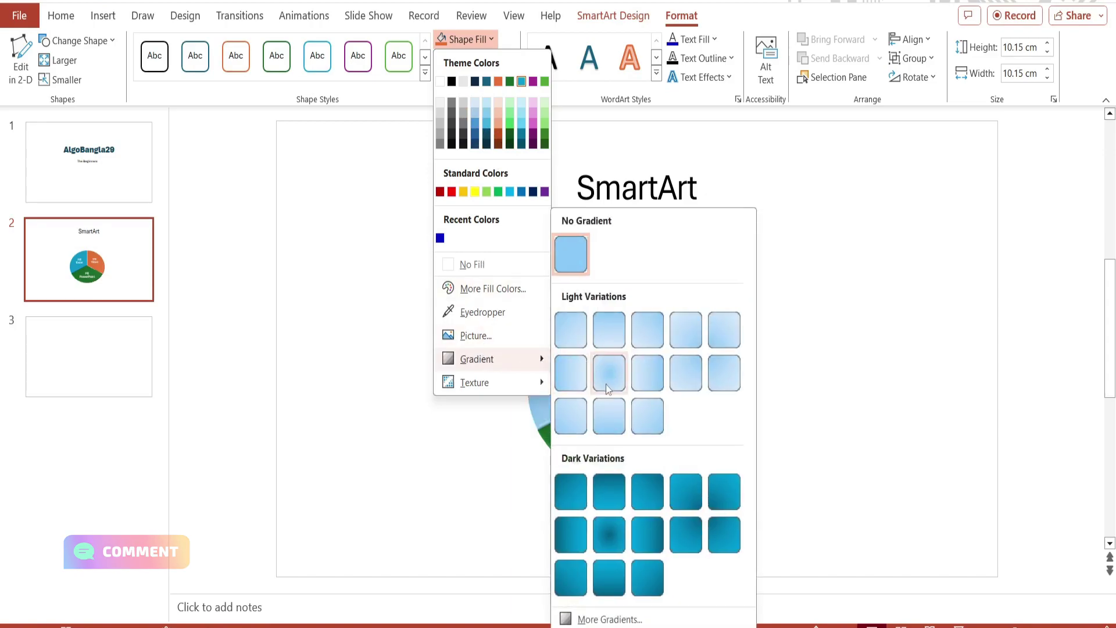
pyautogui.click(504, 59)
pyautogui.click(503, 60)
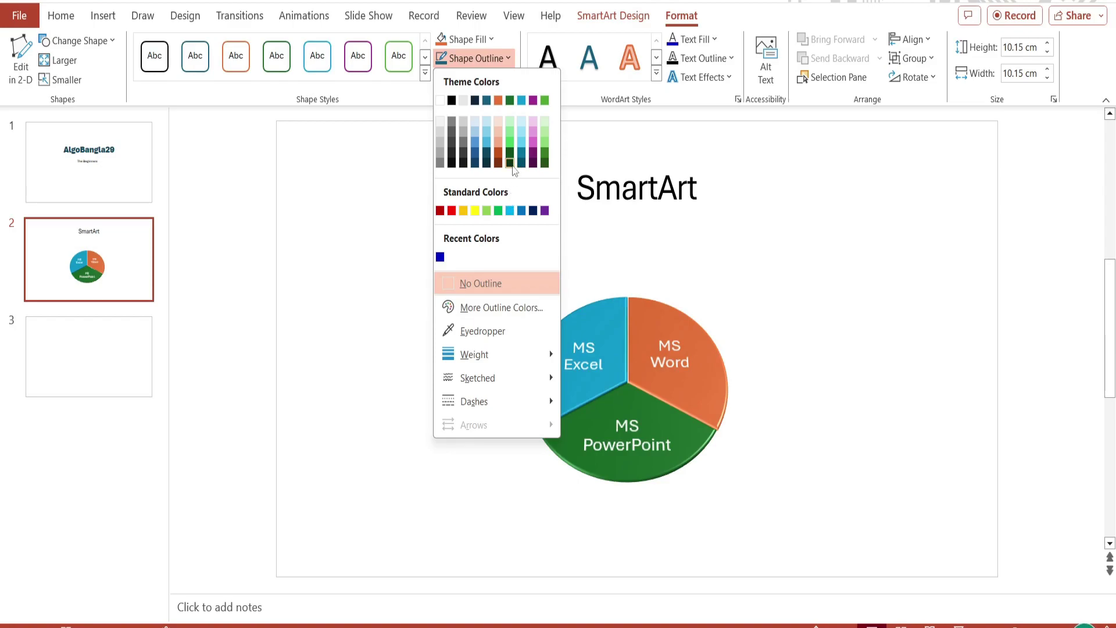
pyautogui.click(504, 77)
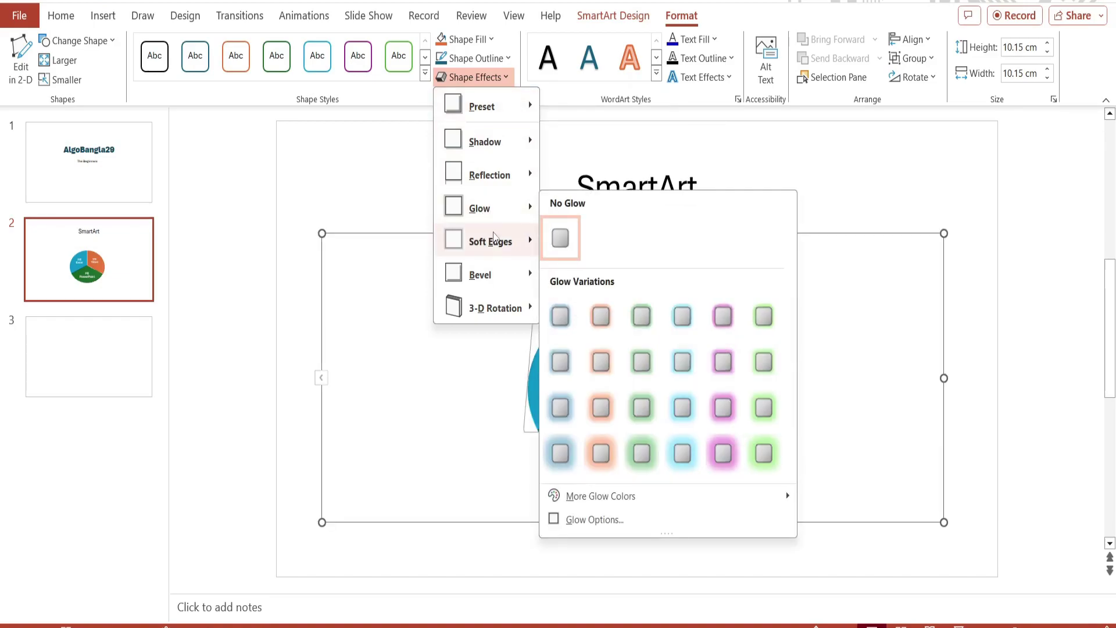
pyautogui.moveTo(490, 242)
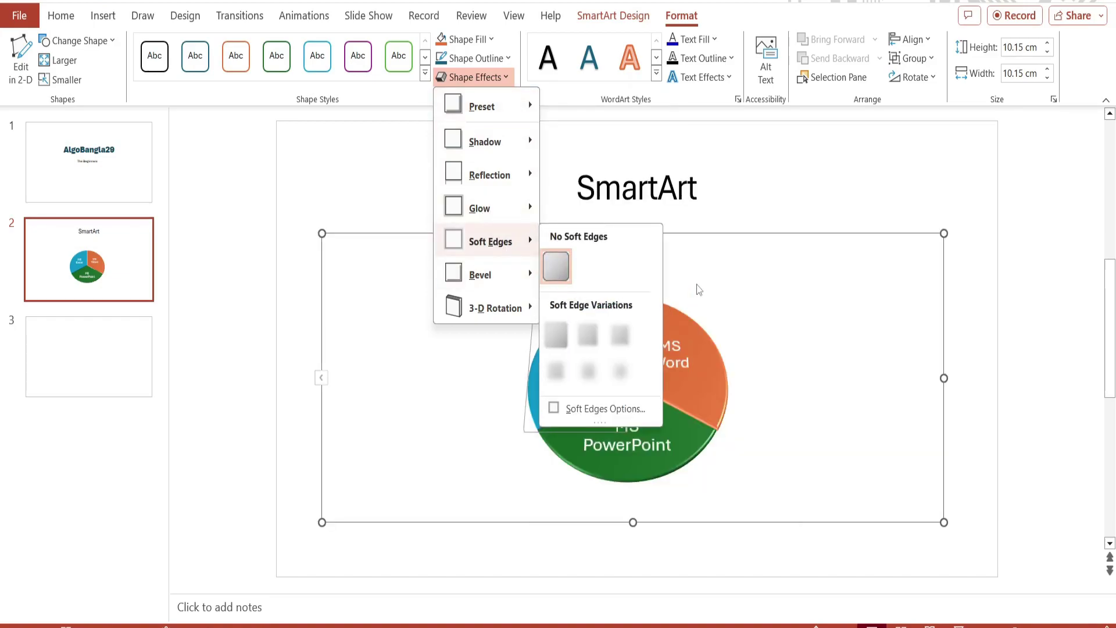
pyautogui.click(699, 289)
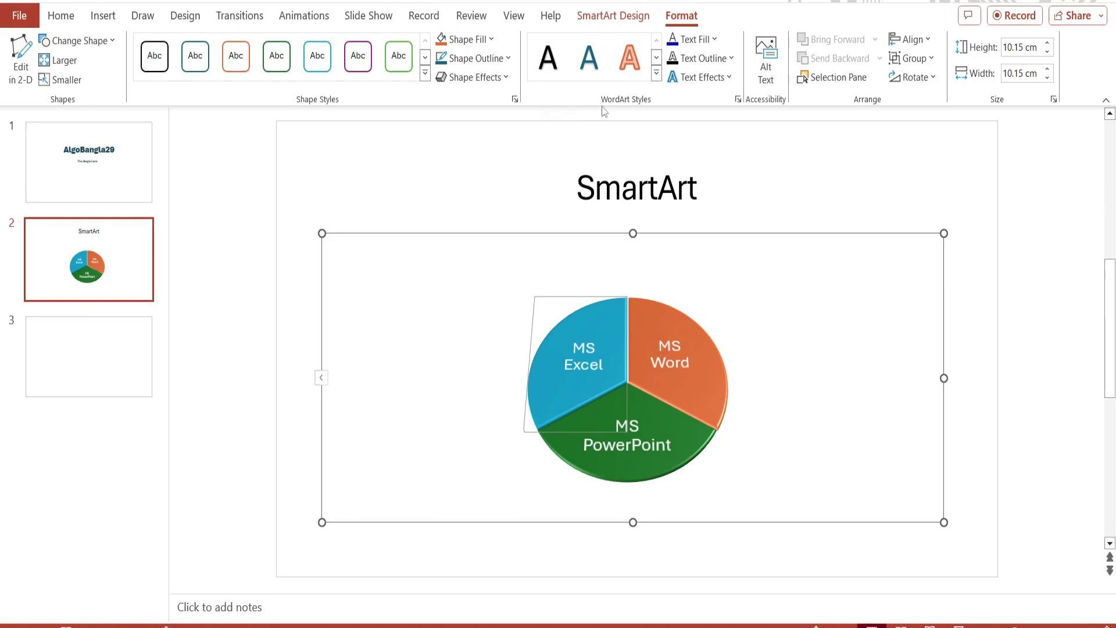
# Give the MS Excel label a plain text style and a purple fill from More Fill Colors.
pyautogui.click(657, 73)
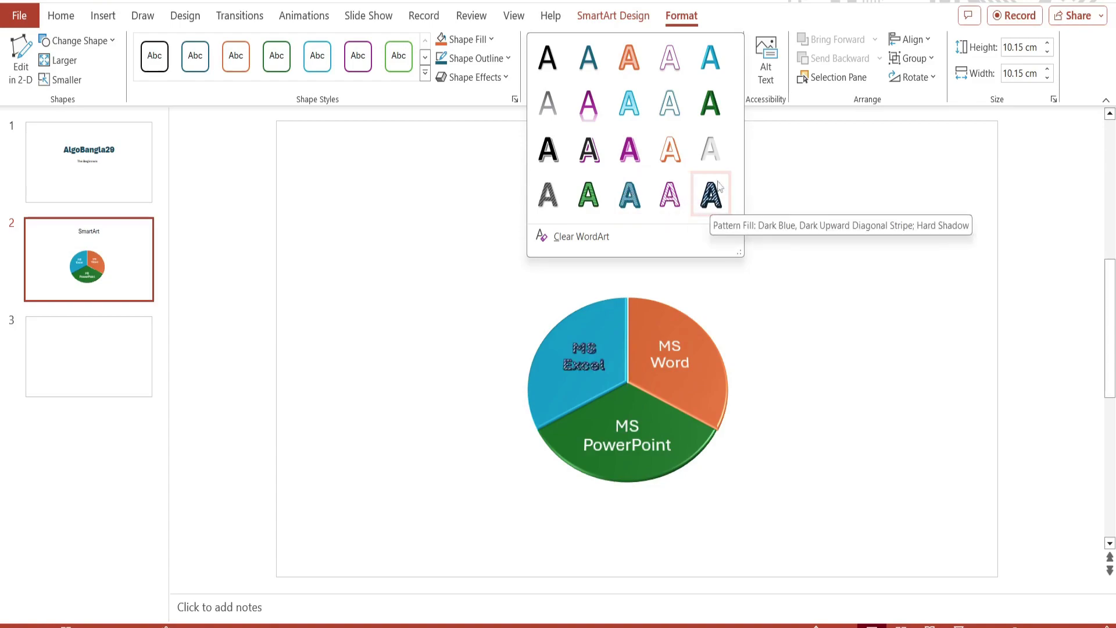
pyautogui.click(581, 236)
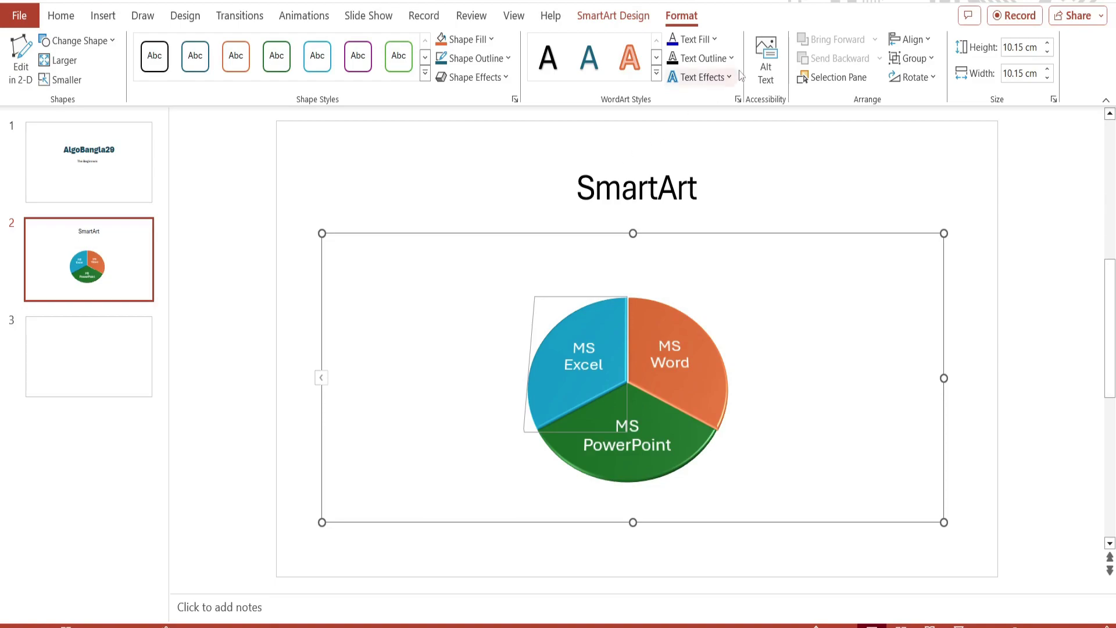
pyautogui.click(716, 40)
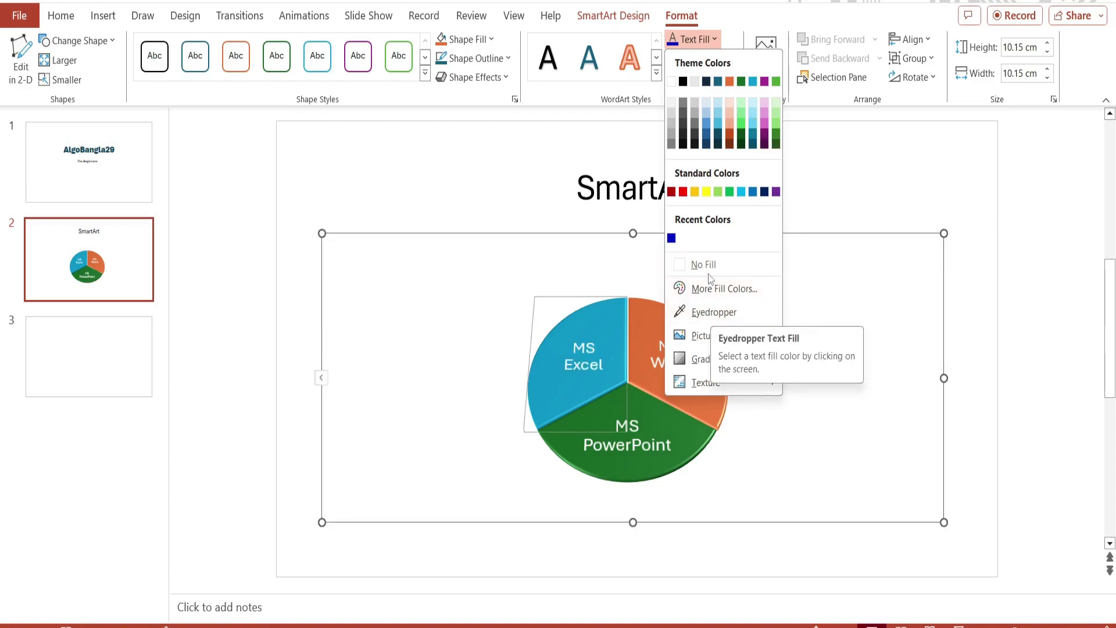
pyautogui.click(711, 288)
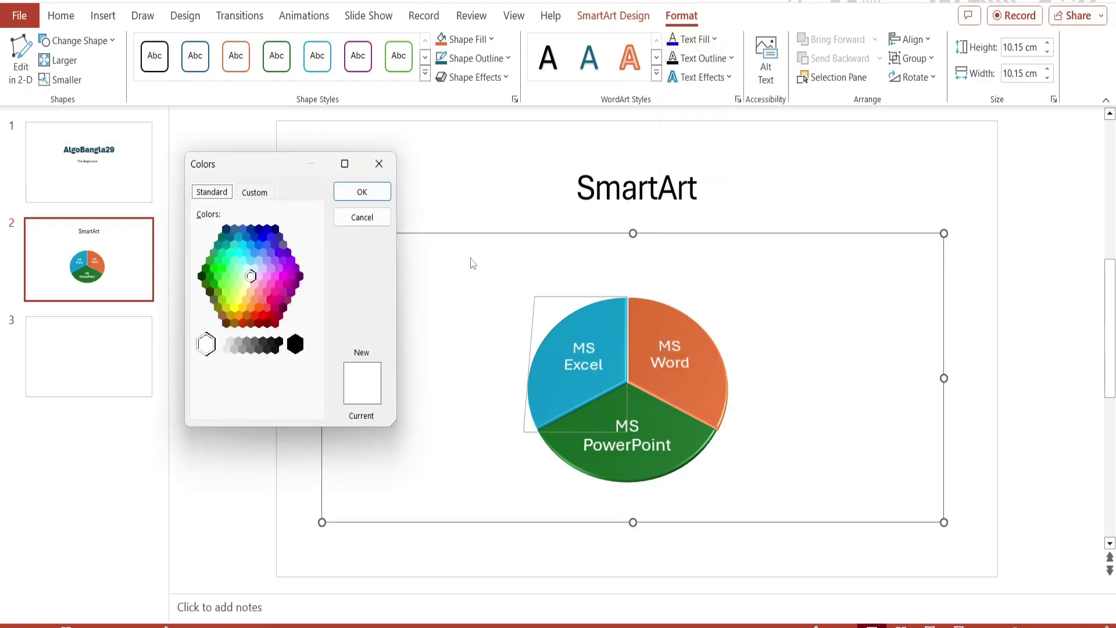
pyautogui.click(290, 258)
pyautogui.click(376, 197)
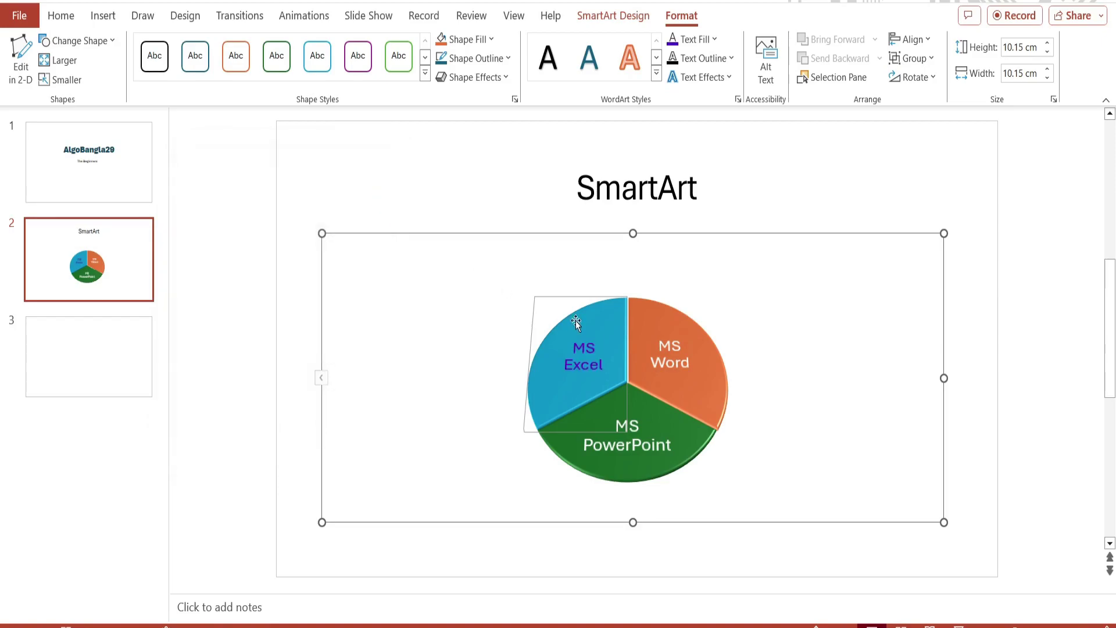
# Add a purple outline to the MS Excel label text and leave it without a bevel.
pyautogui.click(731, 59)
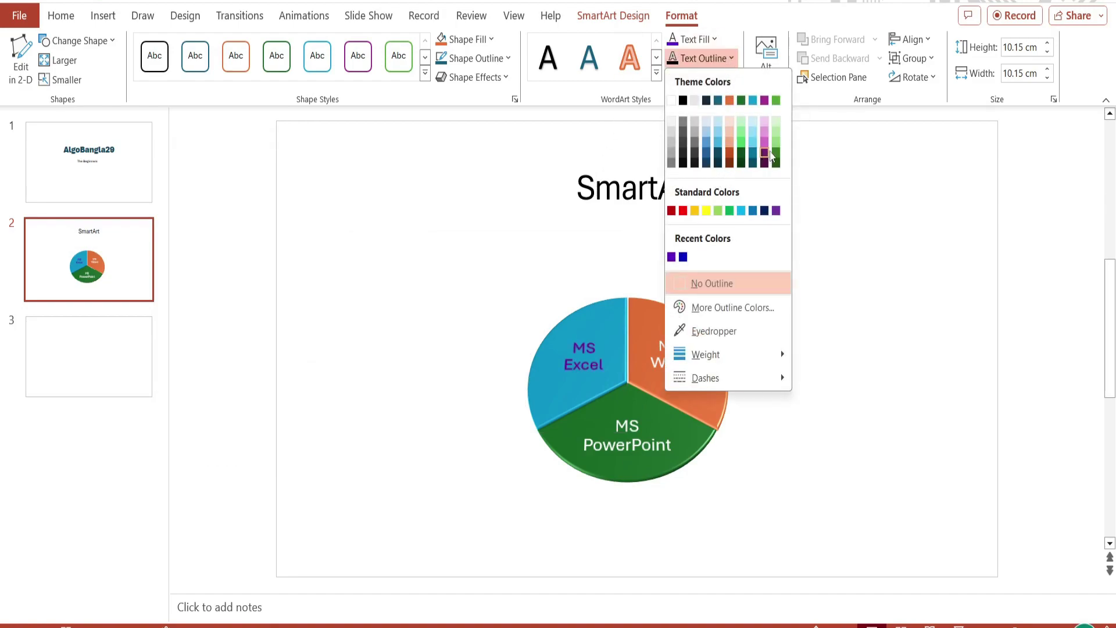
pyautogui.click(760, 106)
pyautogui.click(728, 77)
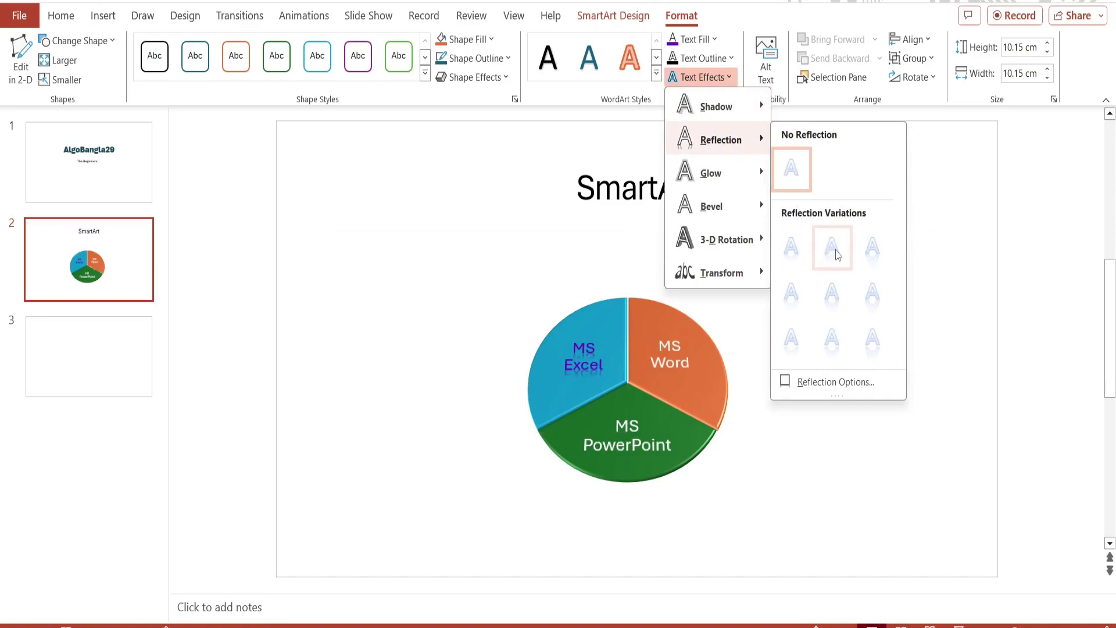
pyautogui.moveTo(711, 206)
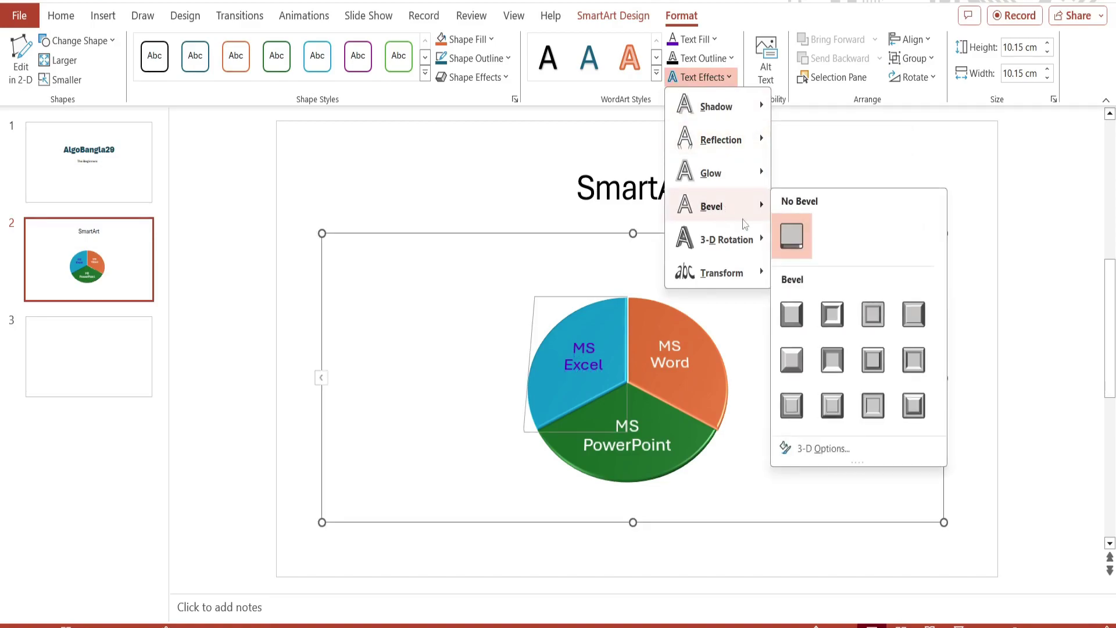
pyautogui.click(882, 167)
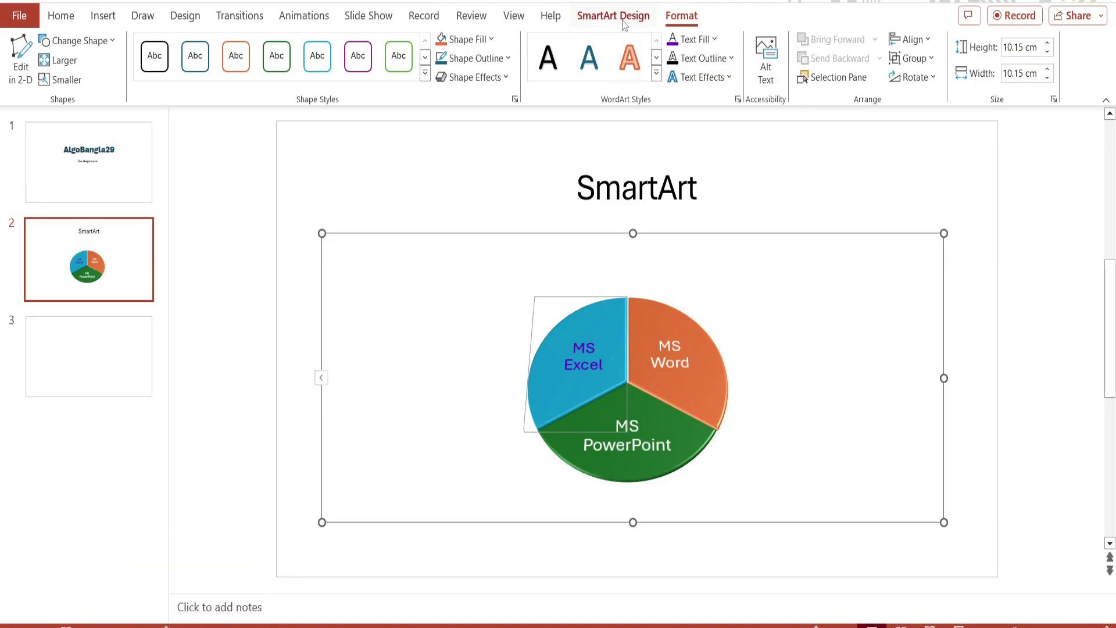
pyautogui.click(613, 15)
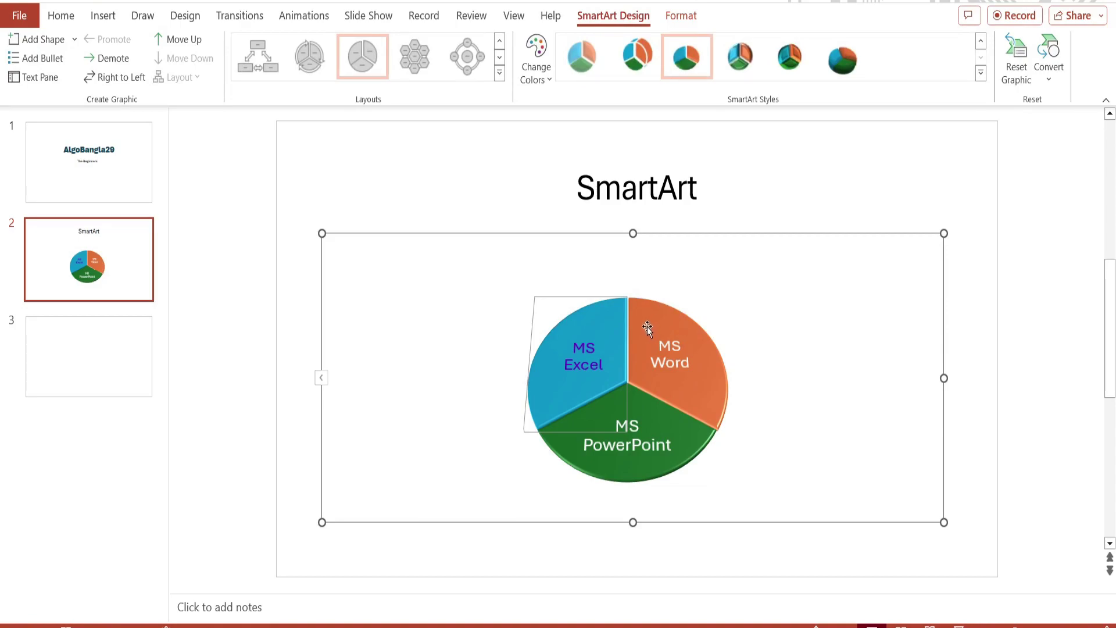
pyautogui.click(1051, 84)
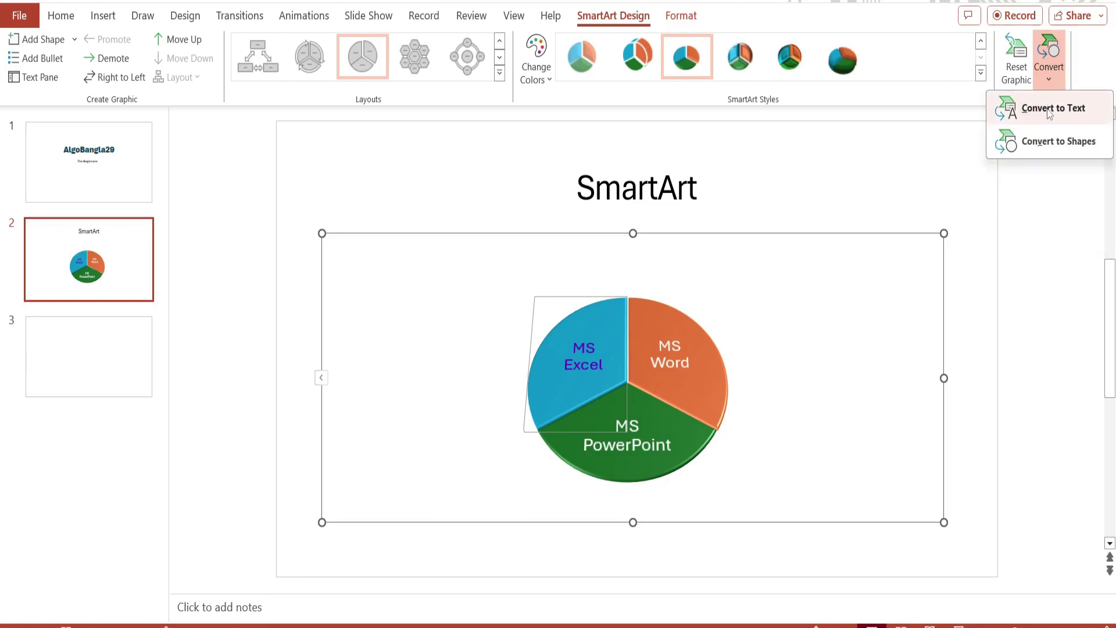
pyautogui.click(1049, 111)
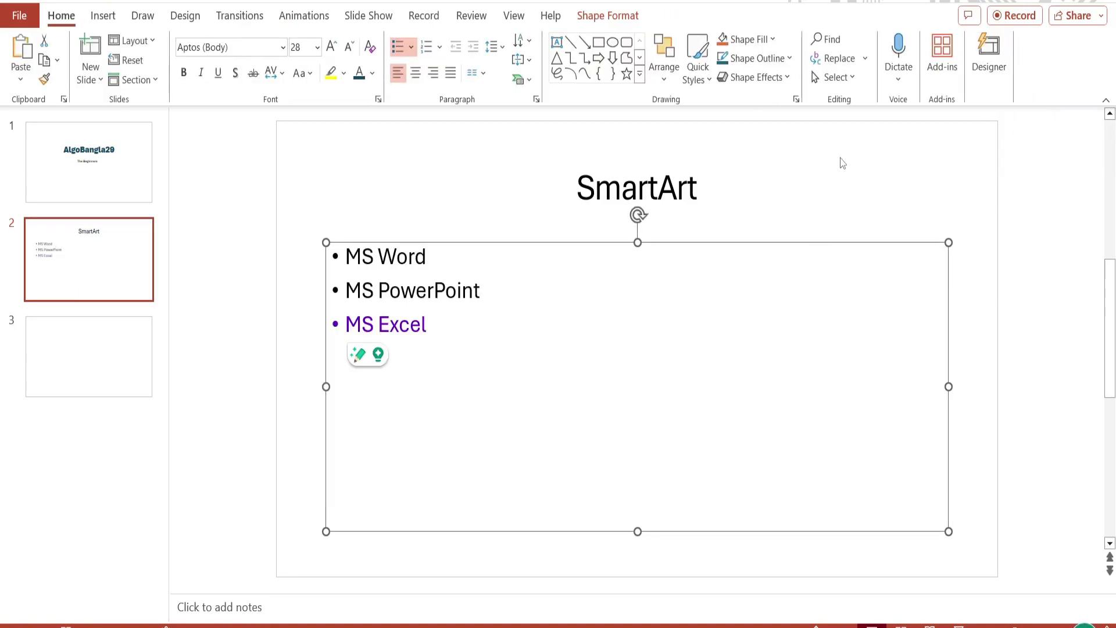
pyautogui.hotkey('ctrl', 'z')
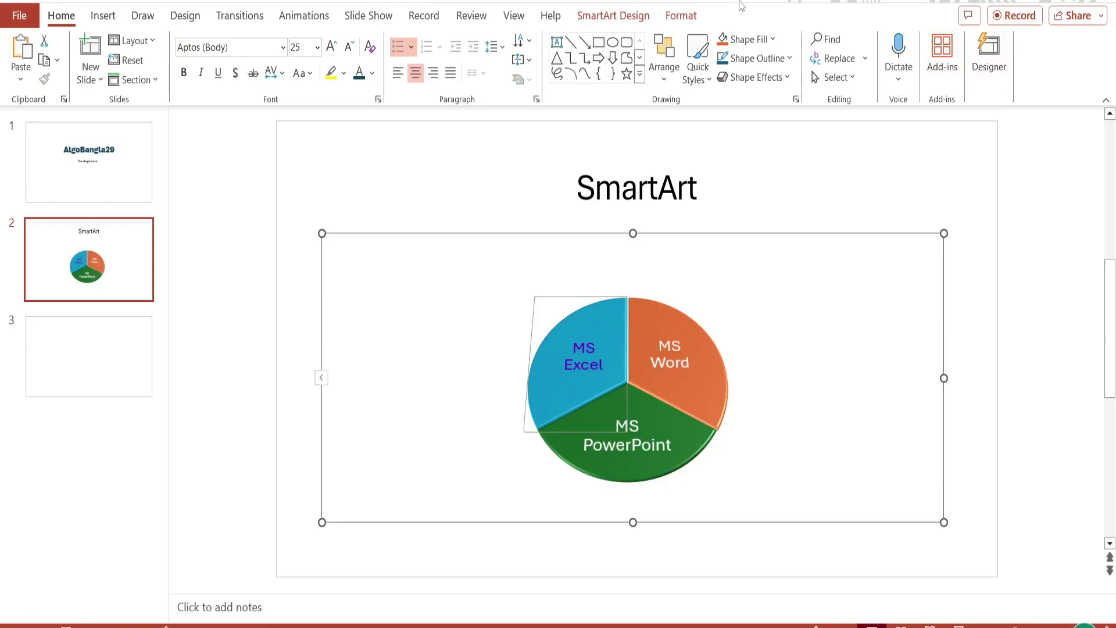
pyautogui.click(613, 15)
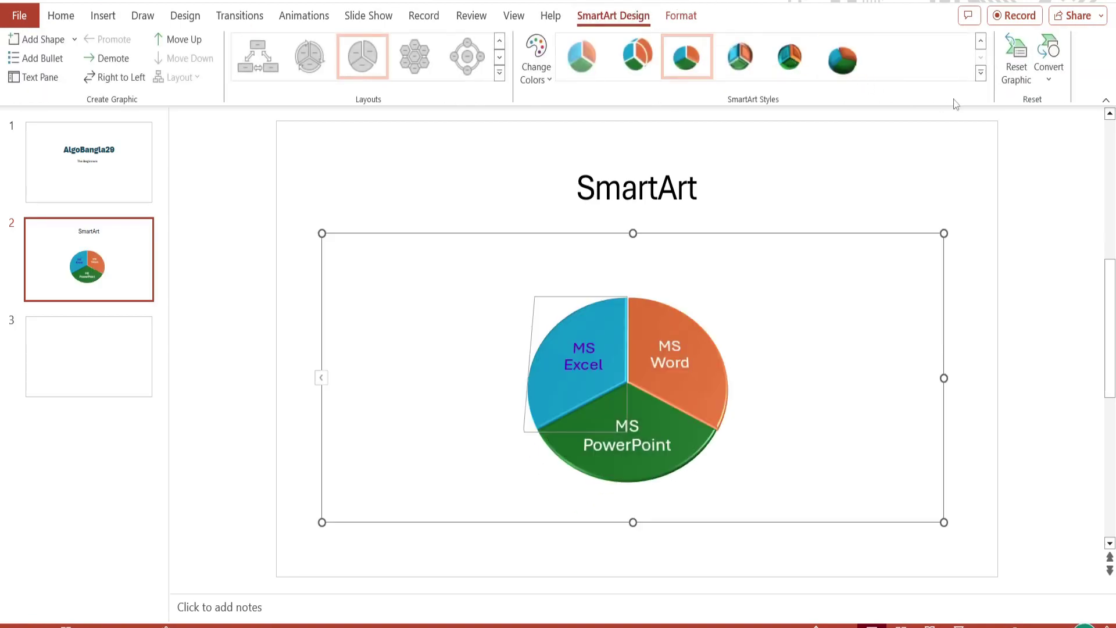
# Convert the pie SmartArt into separate plain shapes.
pyautogui.click(1045, 81)
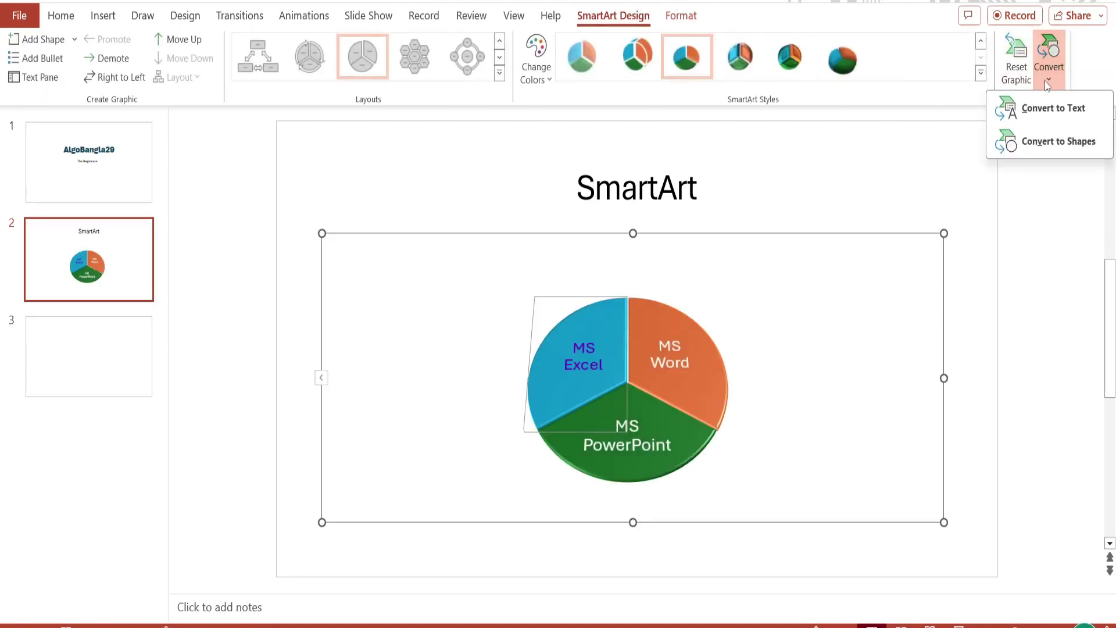
pyautogui.click(1050, 142)
pyautogui.click(684, 357)
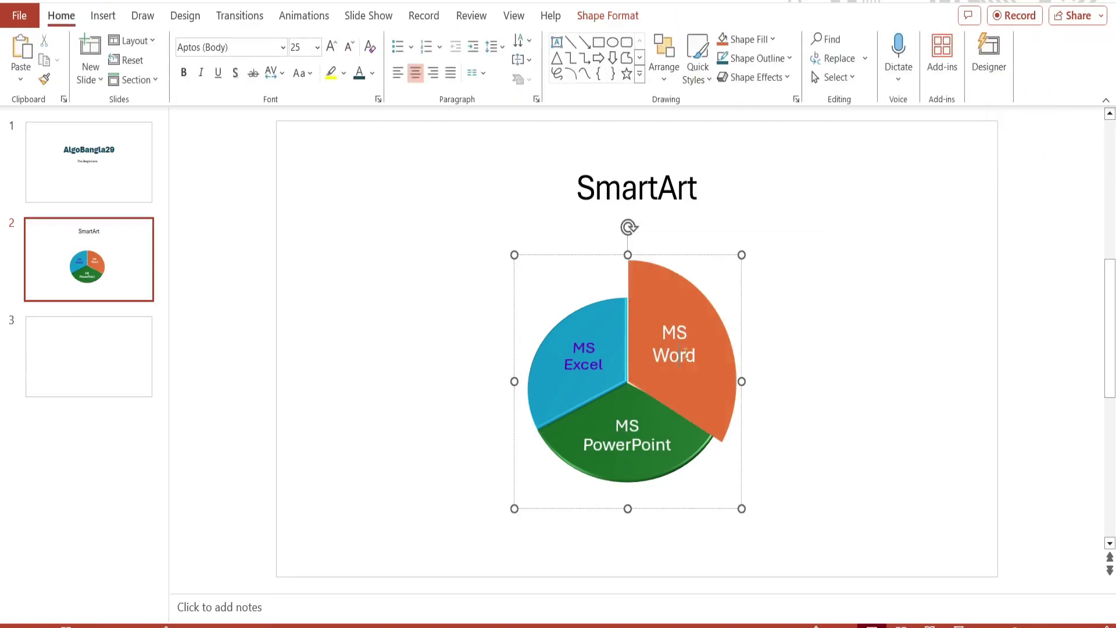
pyautogui.click(764, 318)
# Pull the MS Excel, MS Word and MS PowerPoint slices apart, then reset the graphic to flat teal.
pyautogui.doubleClick(583, 345)
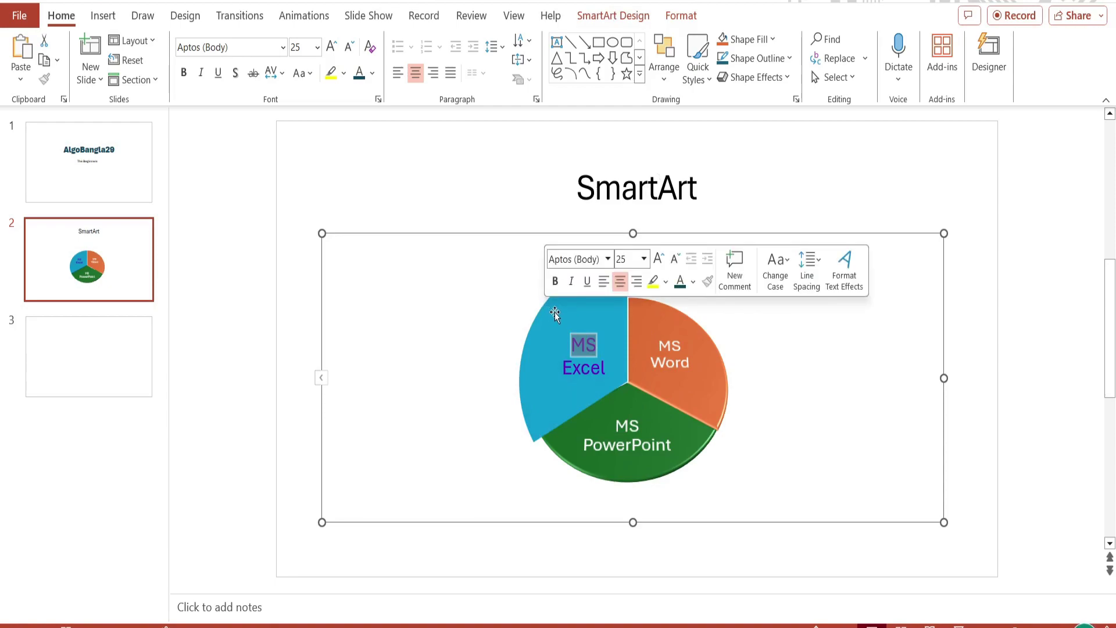
pyautogui.moveTo(555, 314); pyautogui.dragTo(539, 321)
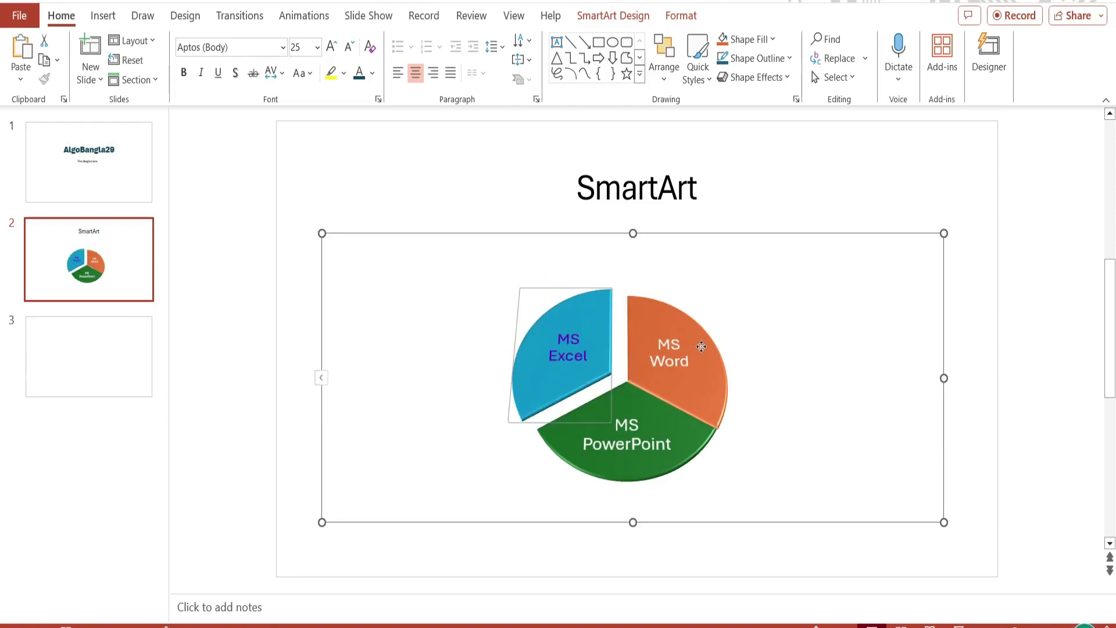
pyautogui.moveTo(701, 347); pyautogui.dragTo(743, 335)
pyautogui.moveTo(638, 456); pyautogui.dragTo(640, 494)
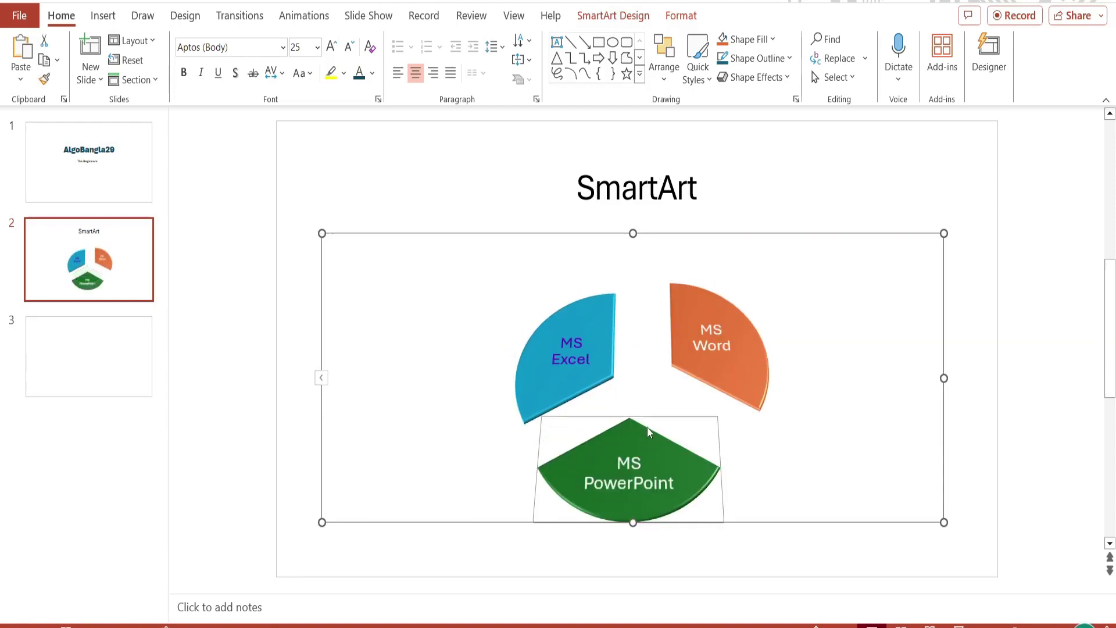
pyautogui.click(617, 16)
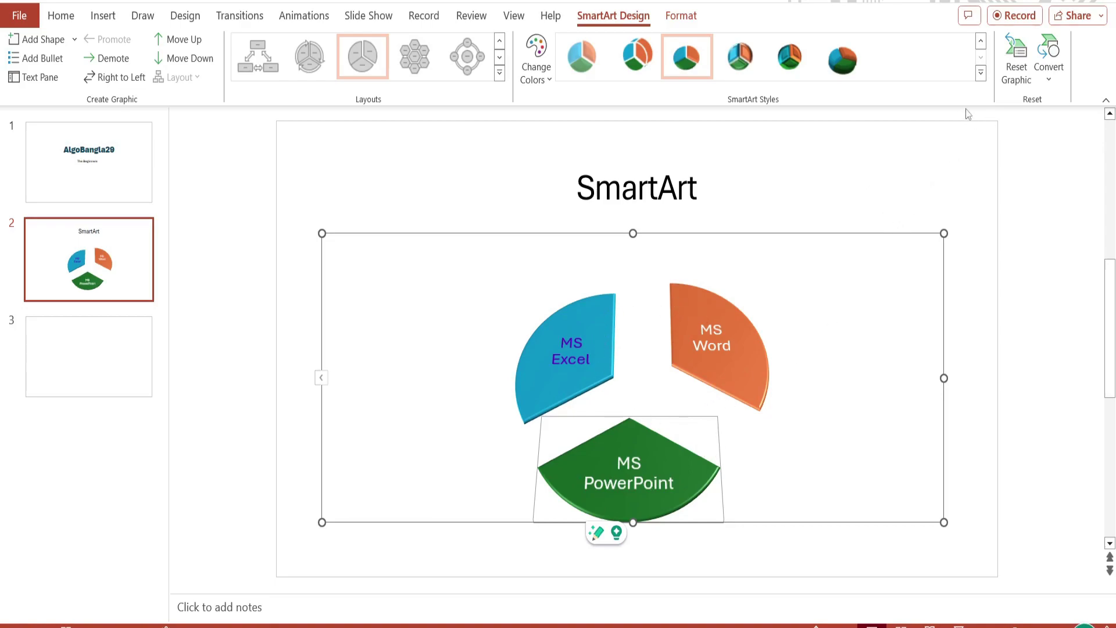
pyautogui.click(1016, 75)
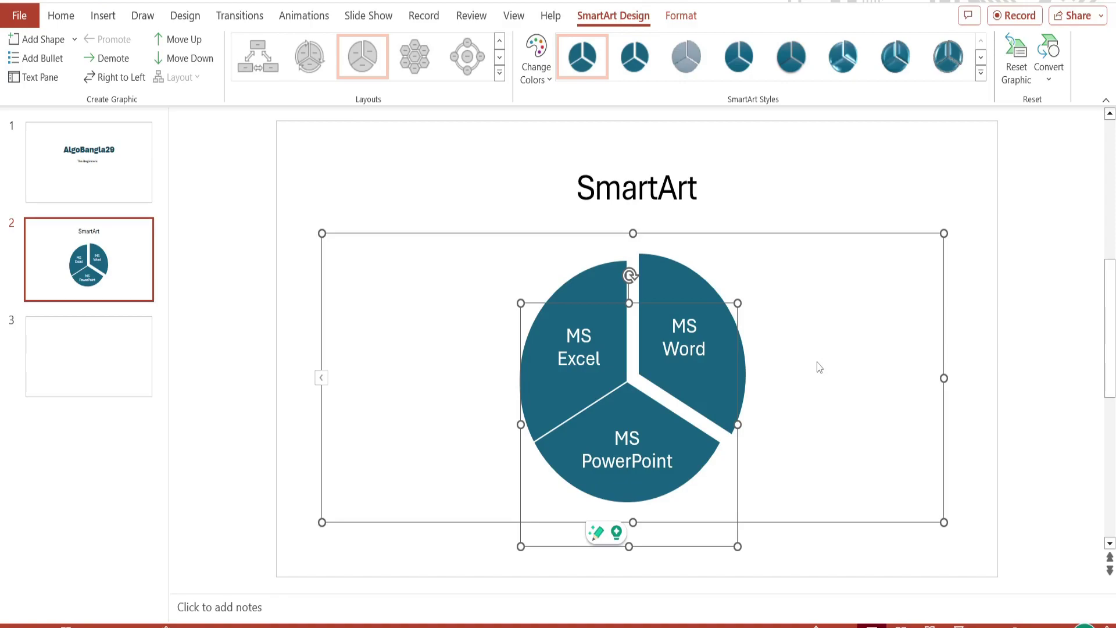
# Scroll down to the blank slide 3 with its empty title placeholder.
pyautogui.scroll(-3, 465, 316)
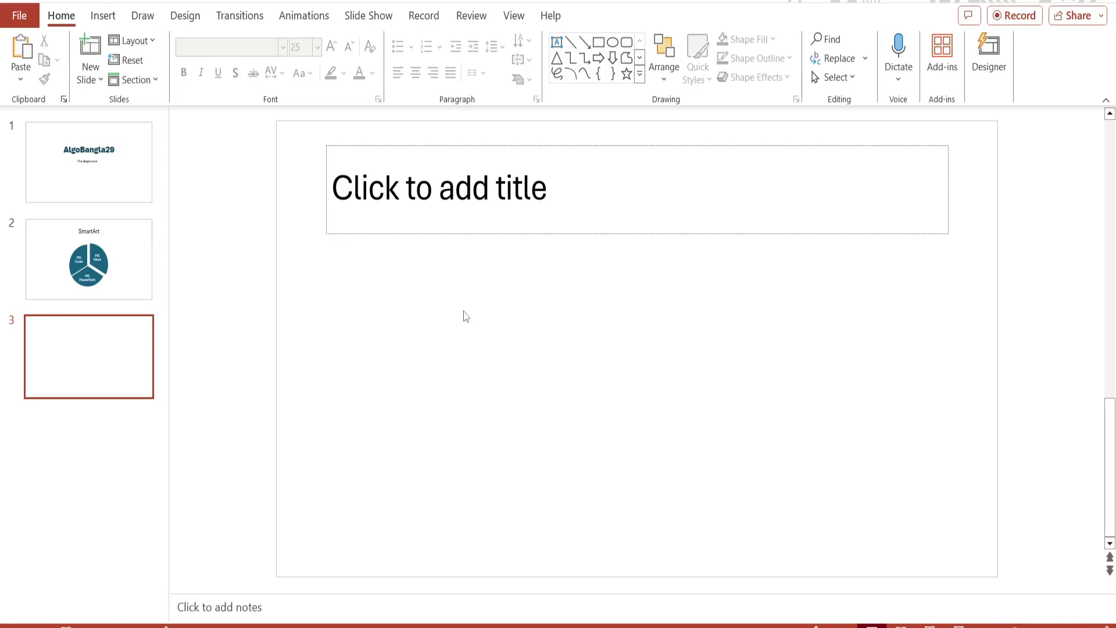
# Insert a Horizontal Picture List SmartArt on slide 3, then click into its left text box and the title.
pyautogui.click(103, 16)
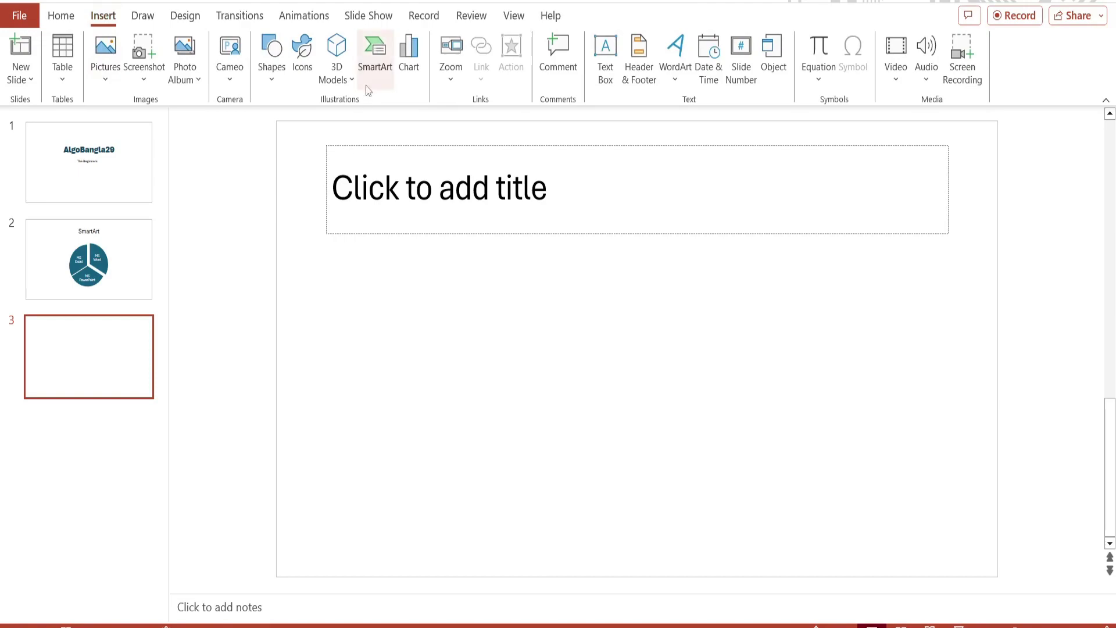
pyautogui.click(375, 58)
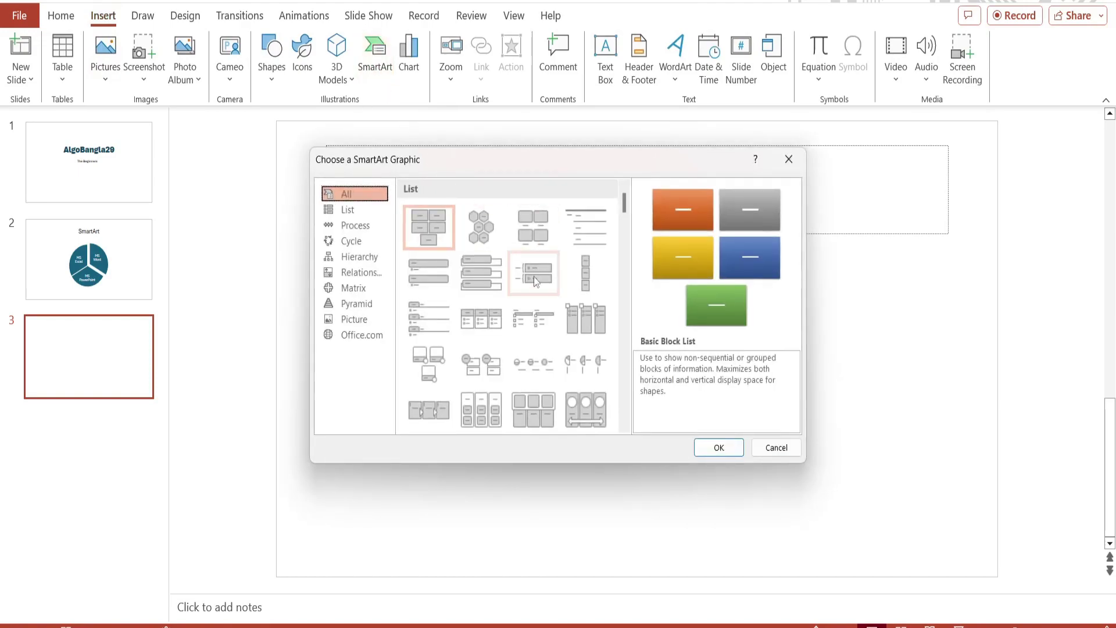
pyautogui.scroll(-3, 536, 283)
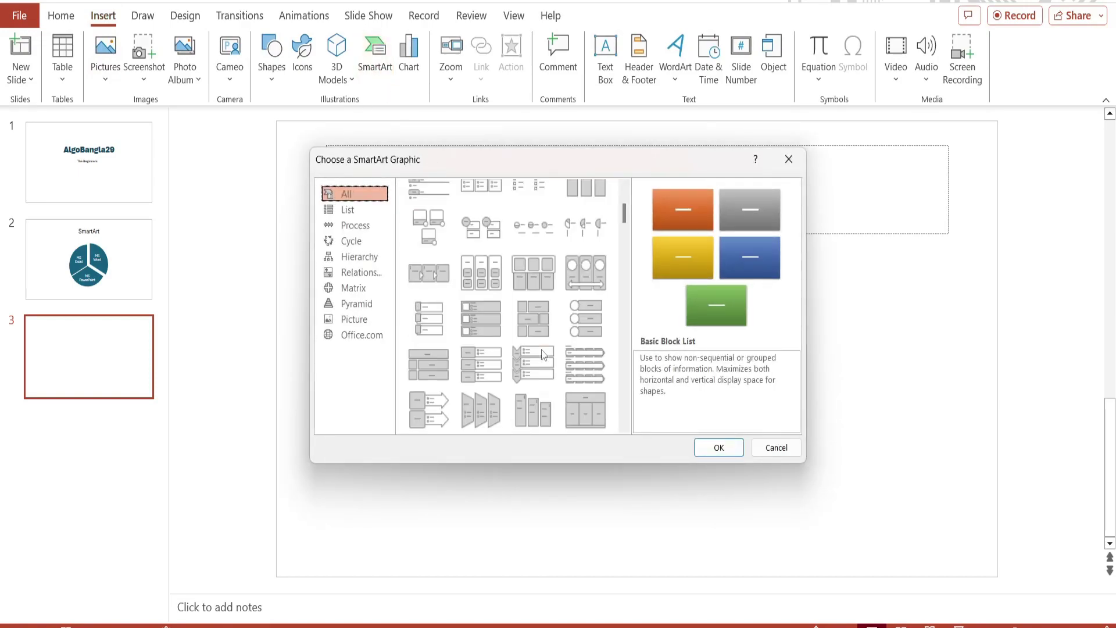
pyautogui.click(537, 285)
pyautogui.click(719, 448)
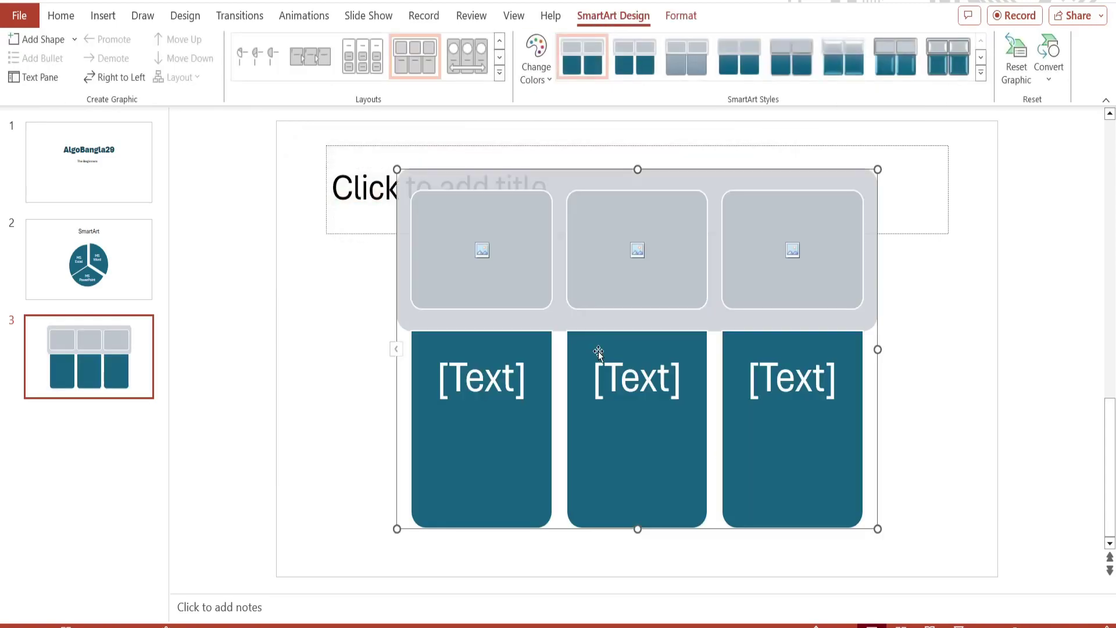
pyautogui.click(503, 375)
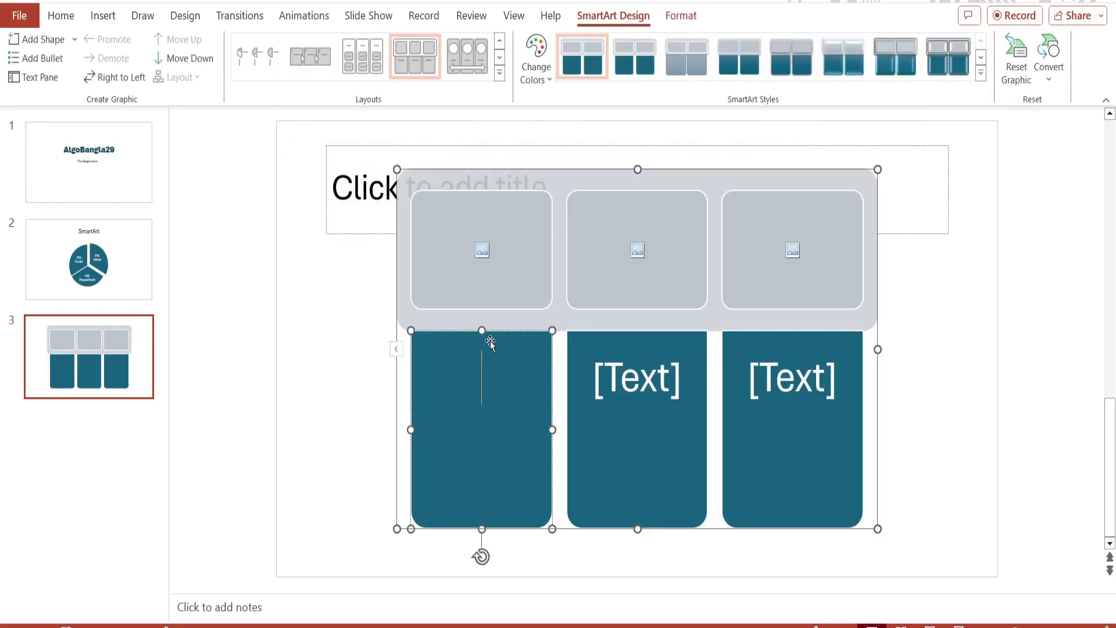
pyautogui.click(374, 217)
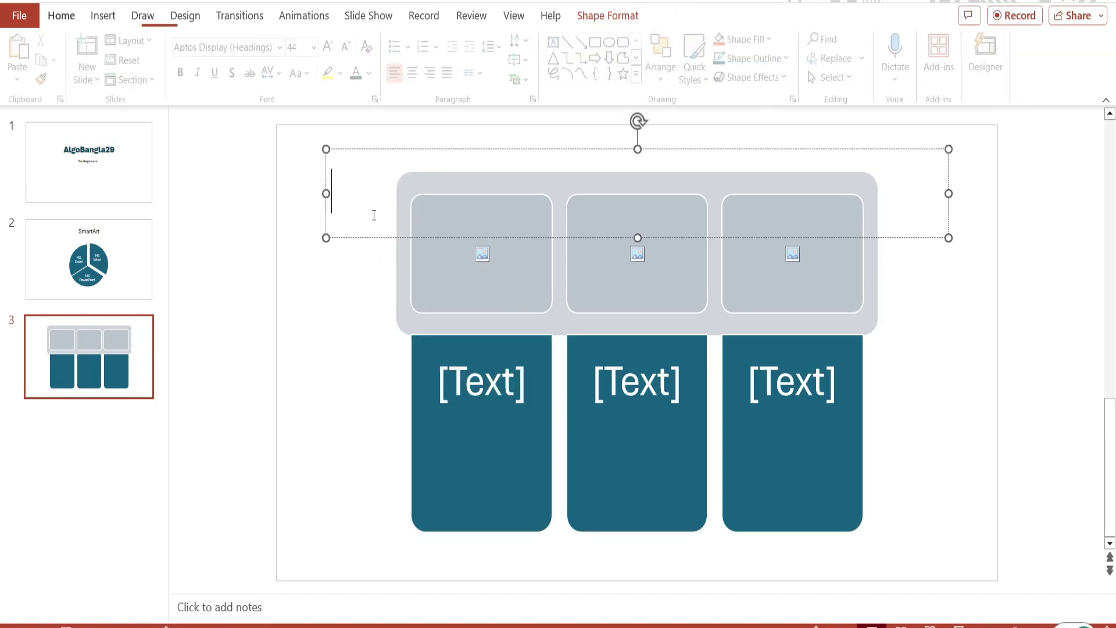
# Enter MS Word, MS PowerPoint and MS Excel into the left, middle and right boxes, then start adding a picture to the first slot.
pyautogui.click(540, 407)
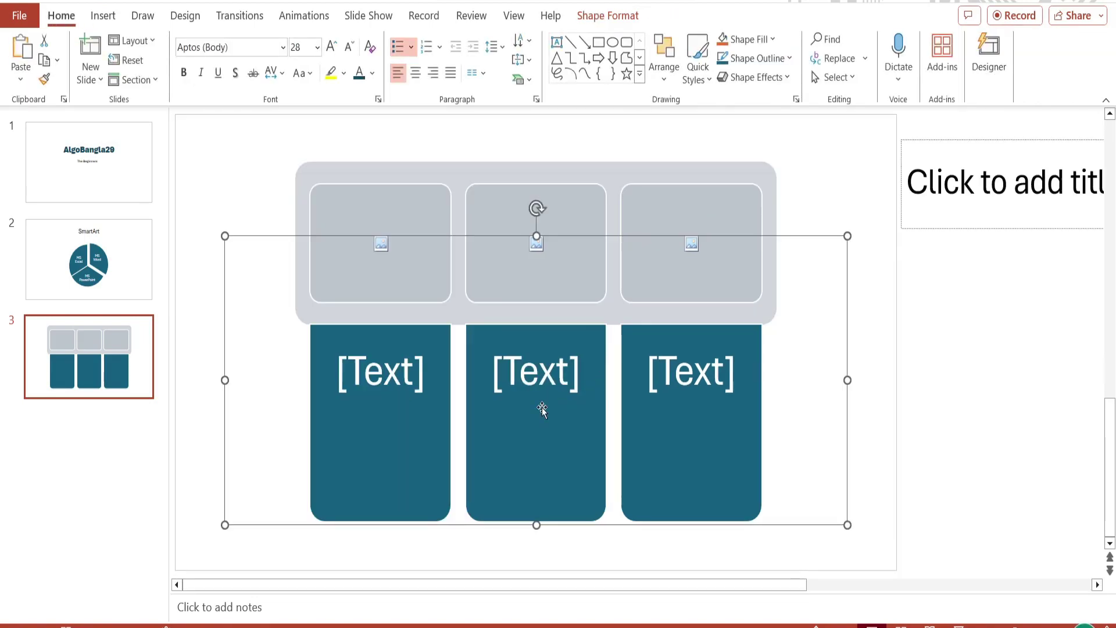
pyautogui.click(407, 372)
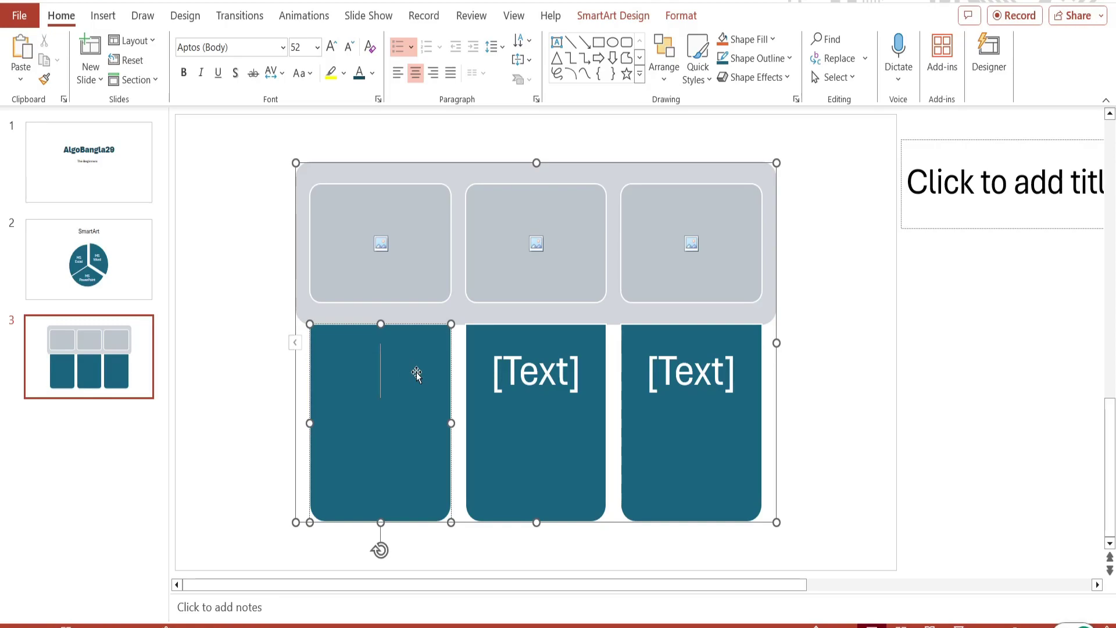
pyautogui.write('MS Word')
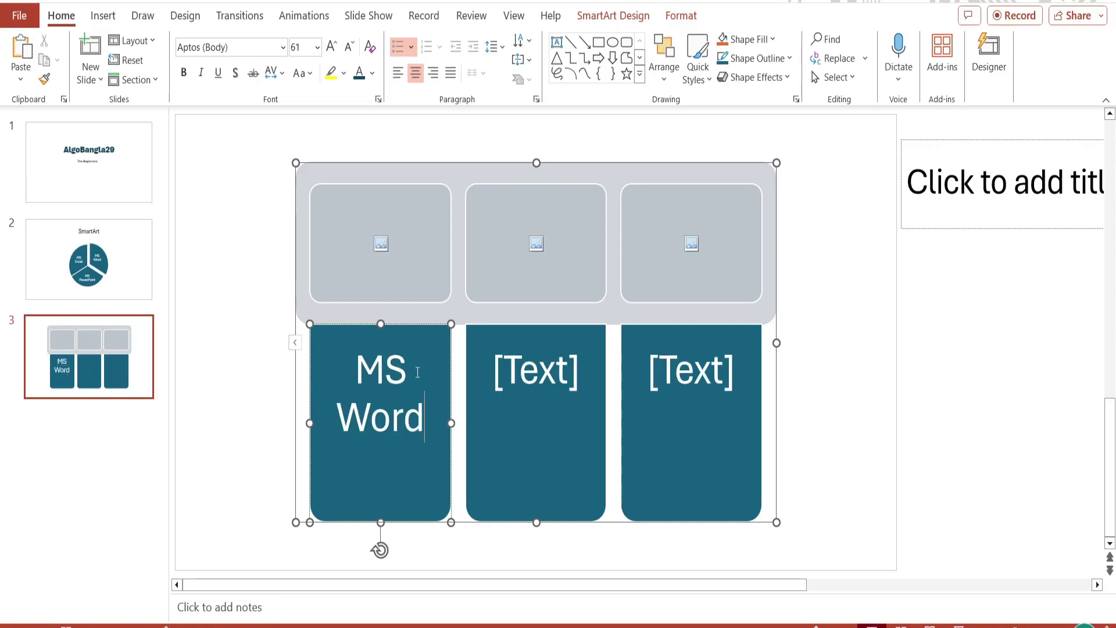
pyautogui.click(536, 368)
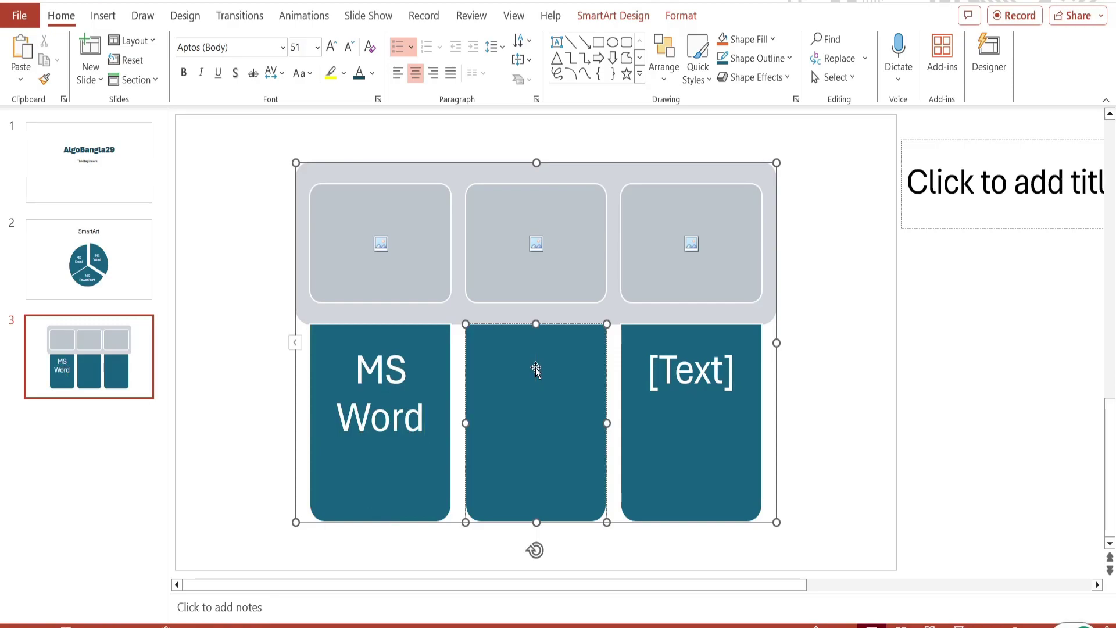
pyautogui.write('MS PowerPoint')
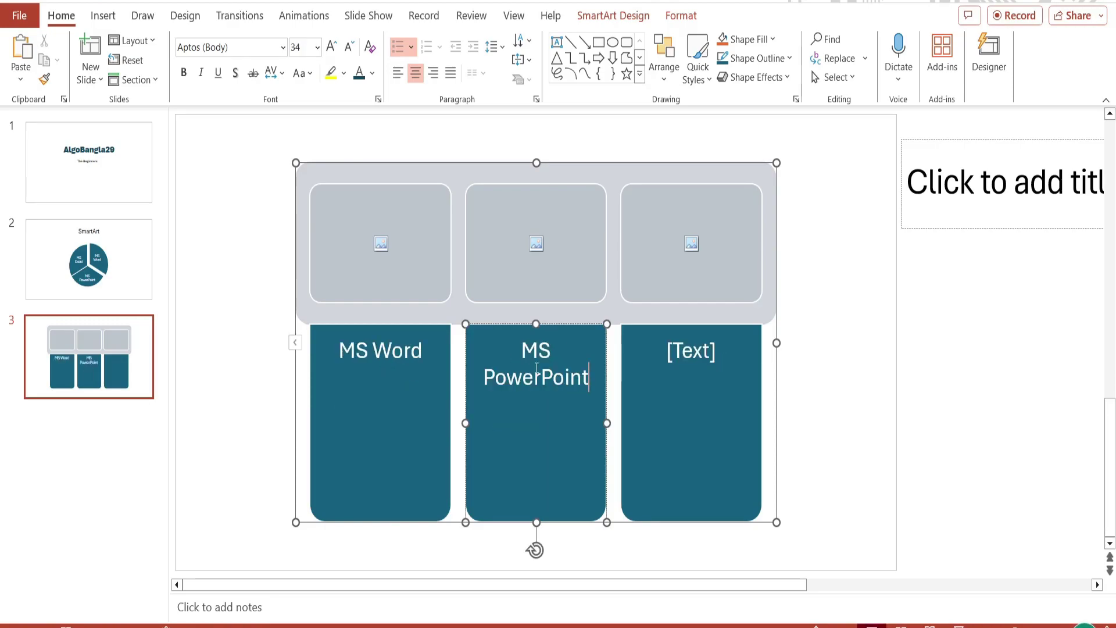
pyautogui.click(681, 353)
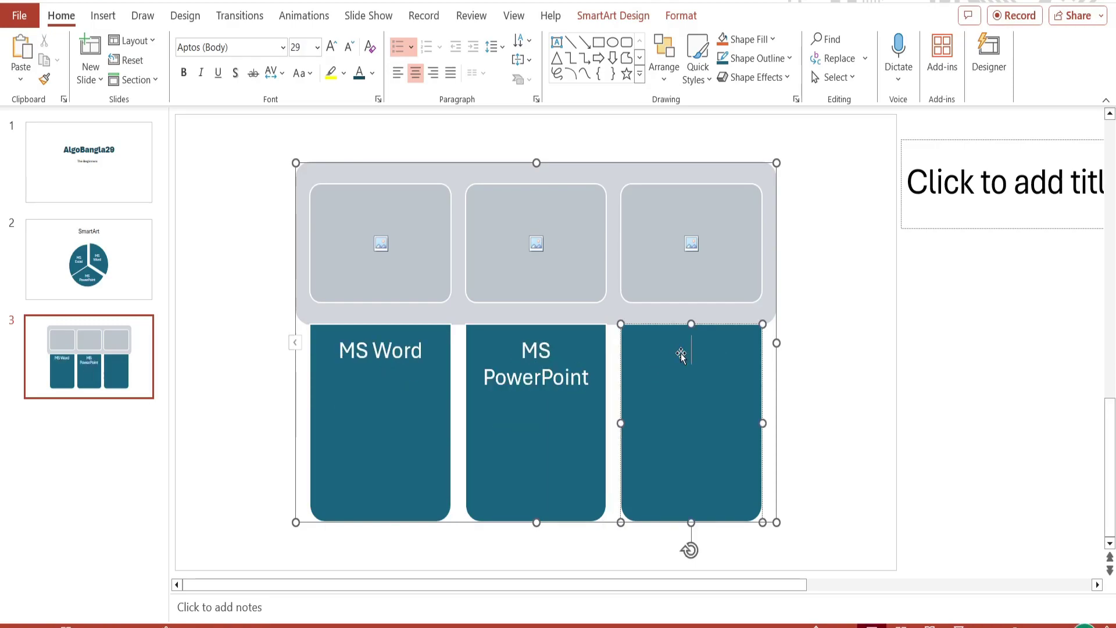
pyautogui.write('MS Excel')
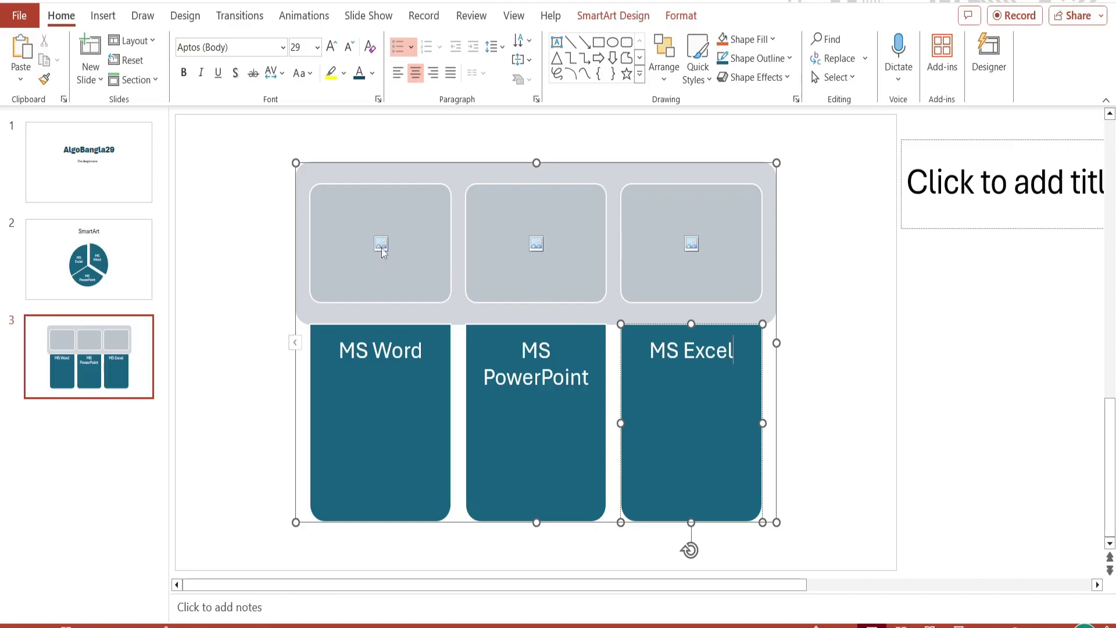
pyautogui.click(381, 248)
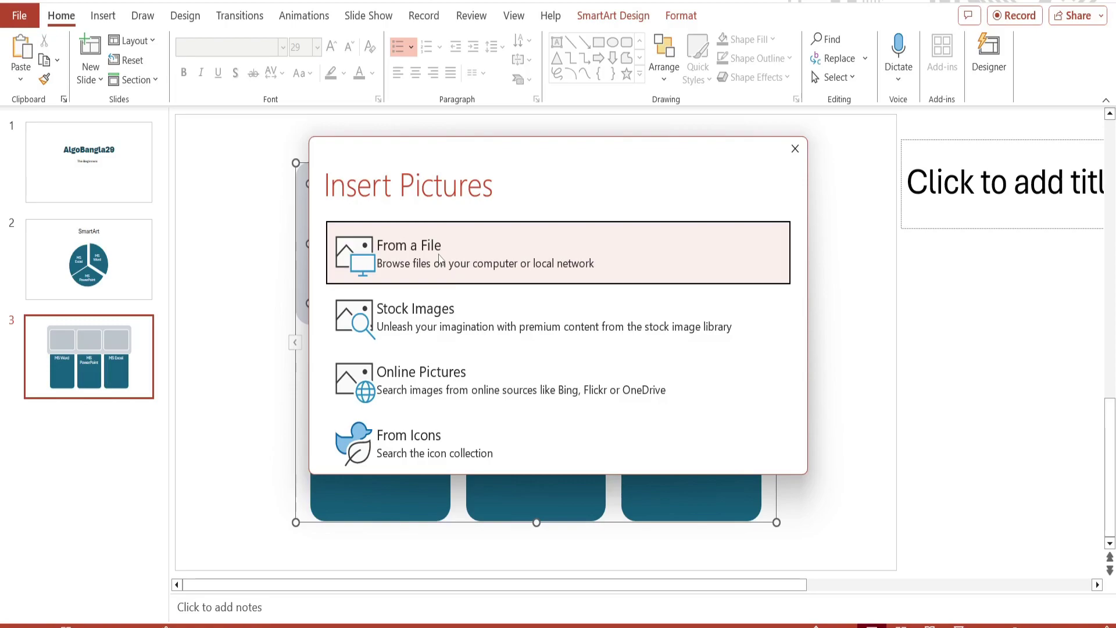
# Insert the Word logo from a file into the first picture slot.
pyautogui.click(440, 259)
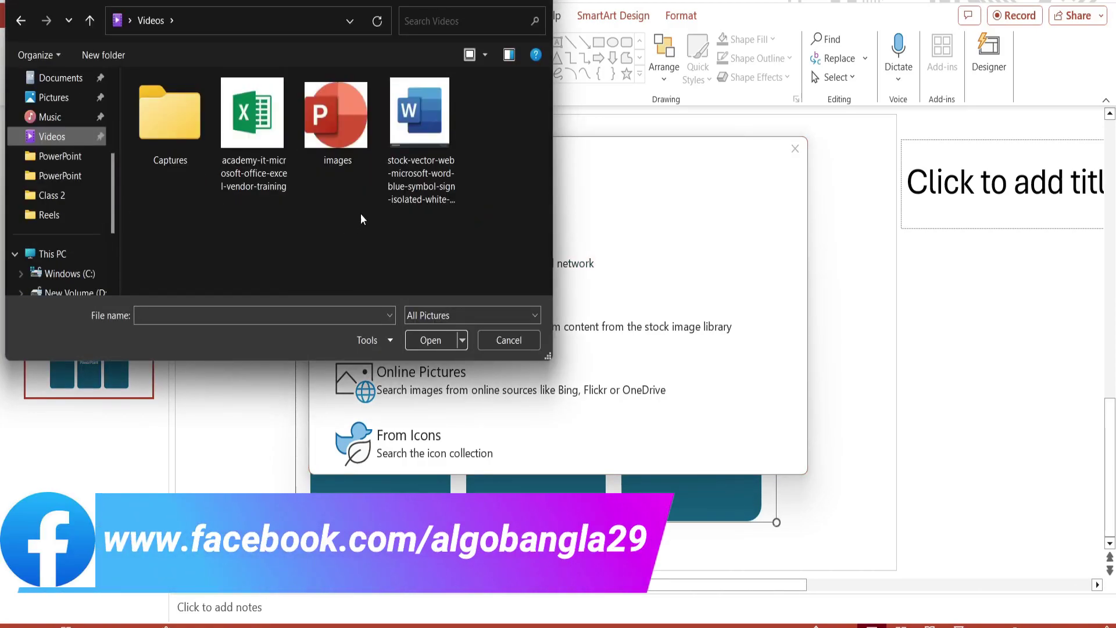
pyautogui.click(406, 144)
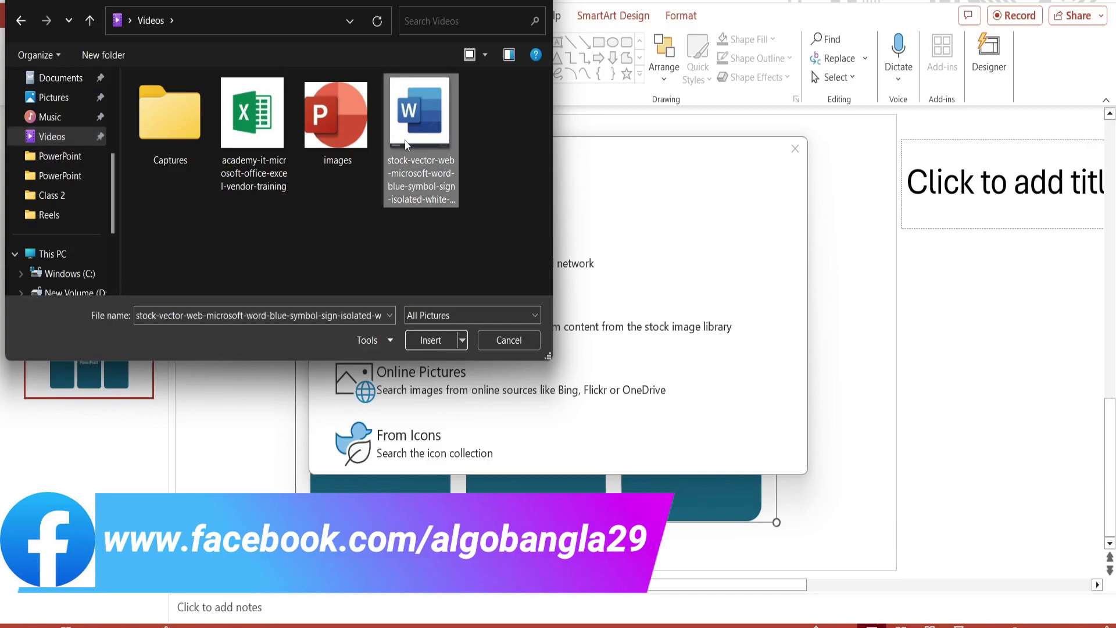
pyautogui.click(420, 341)
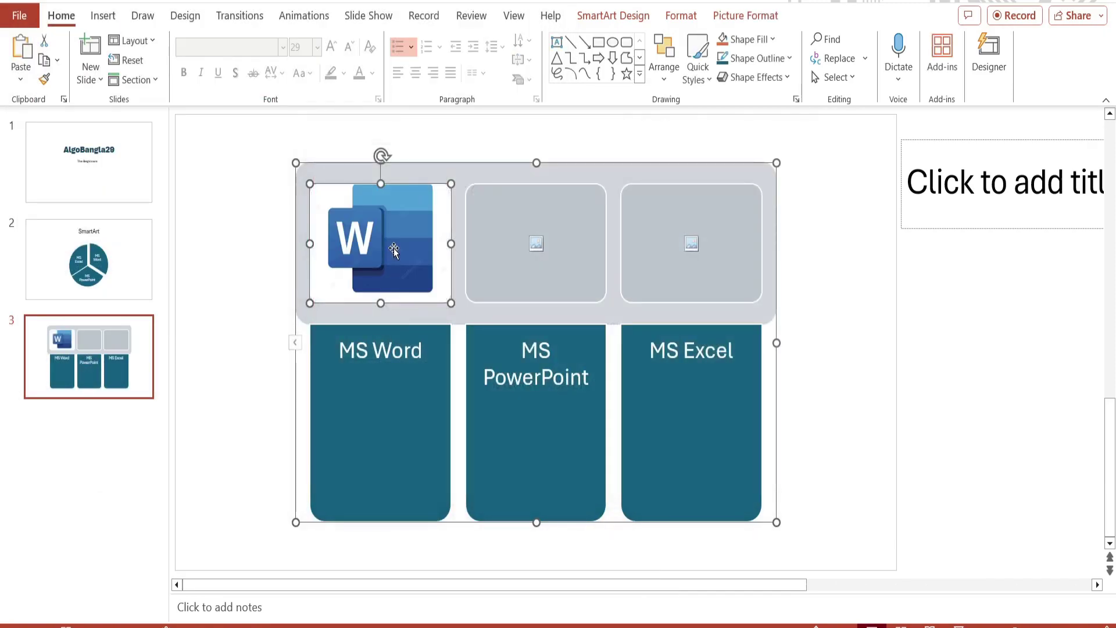
# Insert the PowerPoint logo from a file into the middle picture slot.
pyautogui.click(536, 261)
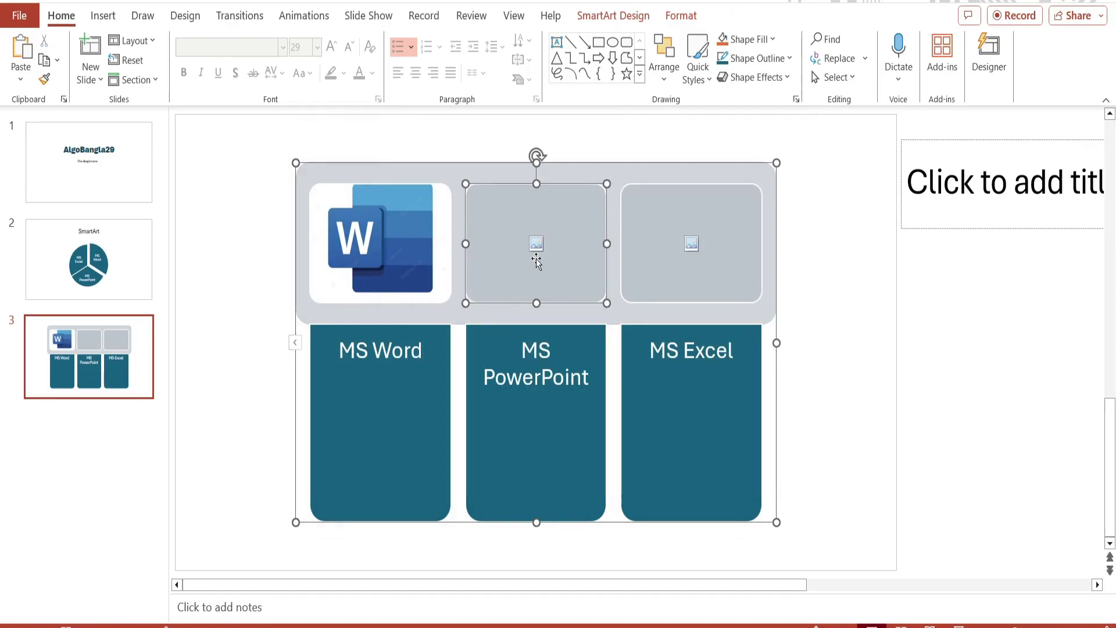
pyautogui.click(535, 249)
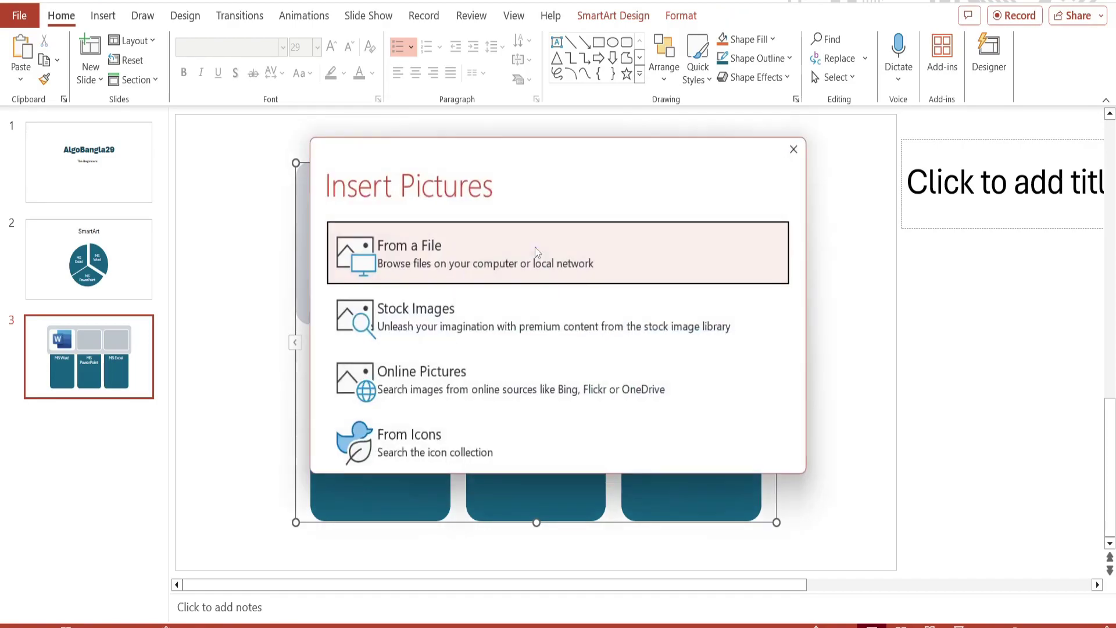
pyautogui.click(495, 252)
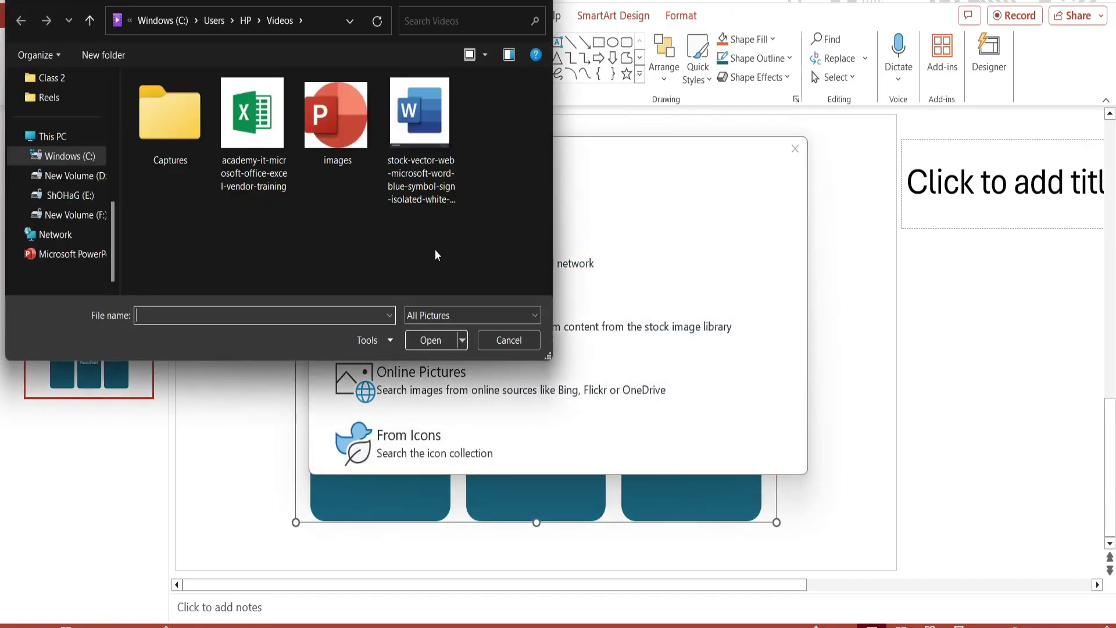
pyautogui.click(343, 149)
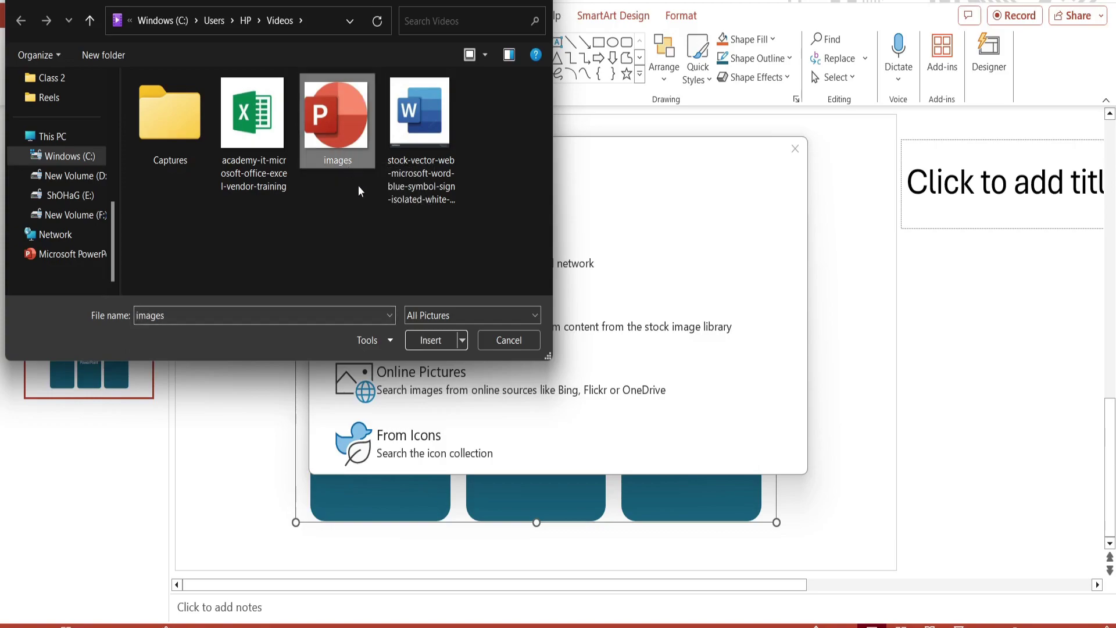
pyautogui.click(430, 340)
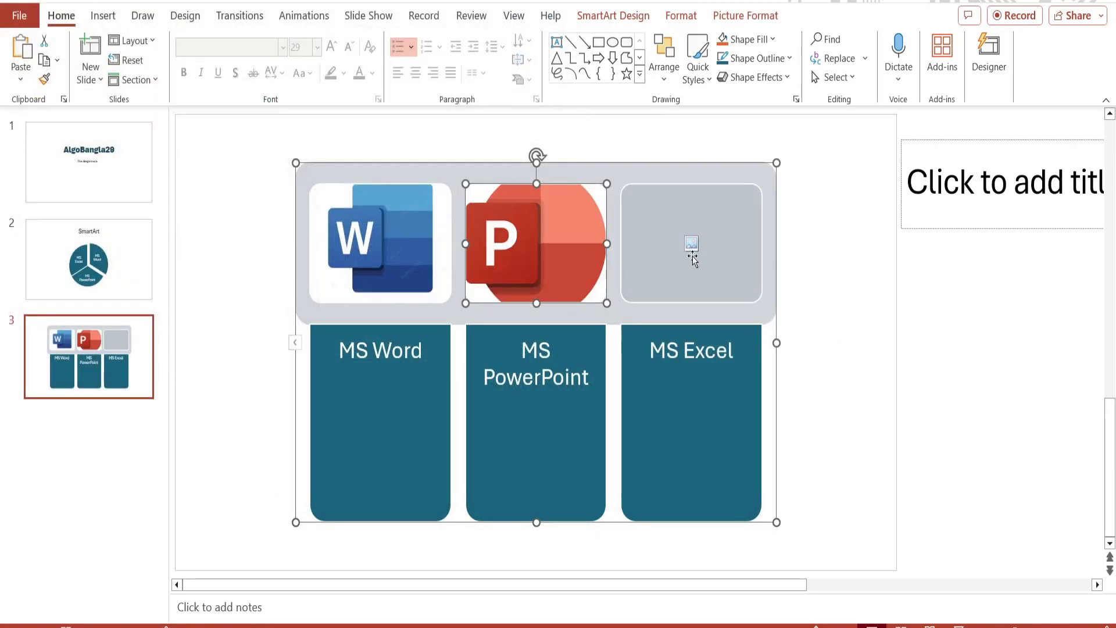
# Insert the Excel logo from a file into the right picture slot.
pyautogui.click(694, 254)
pyautogui.click(477, 245)
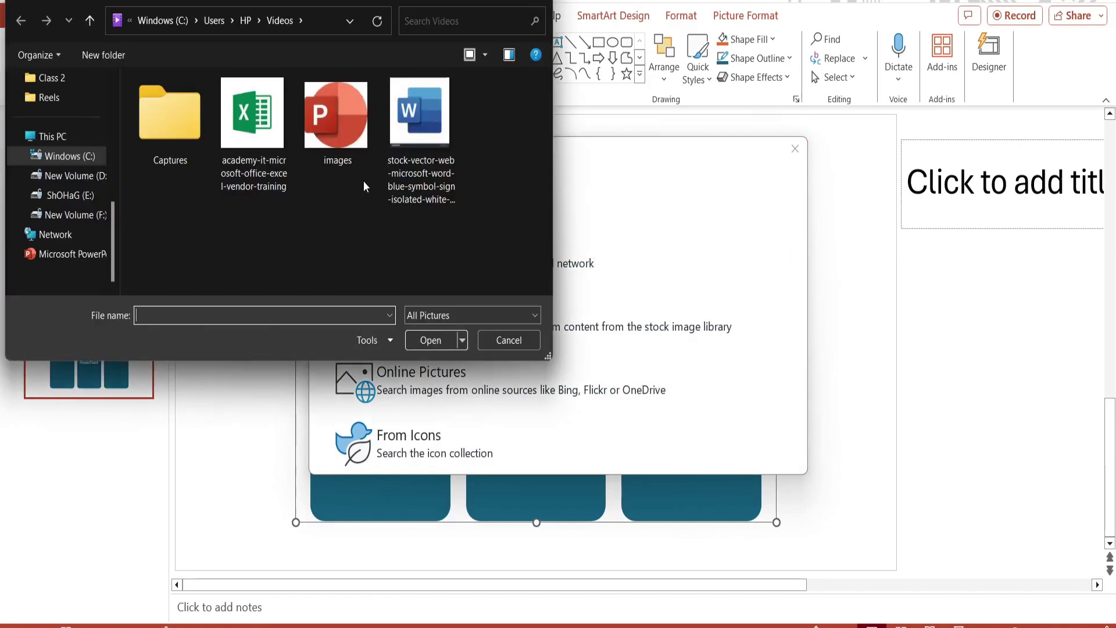
pyautogui.click(253, 122)
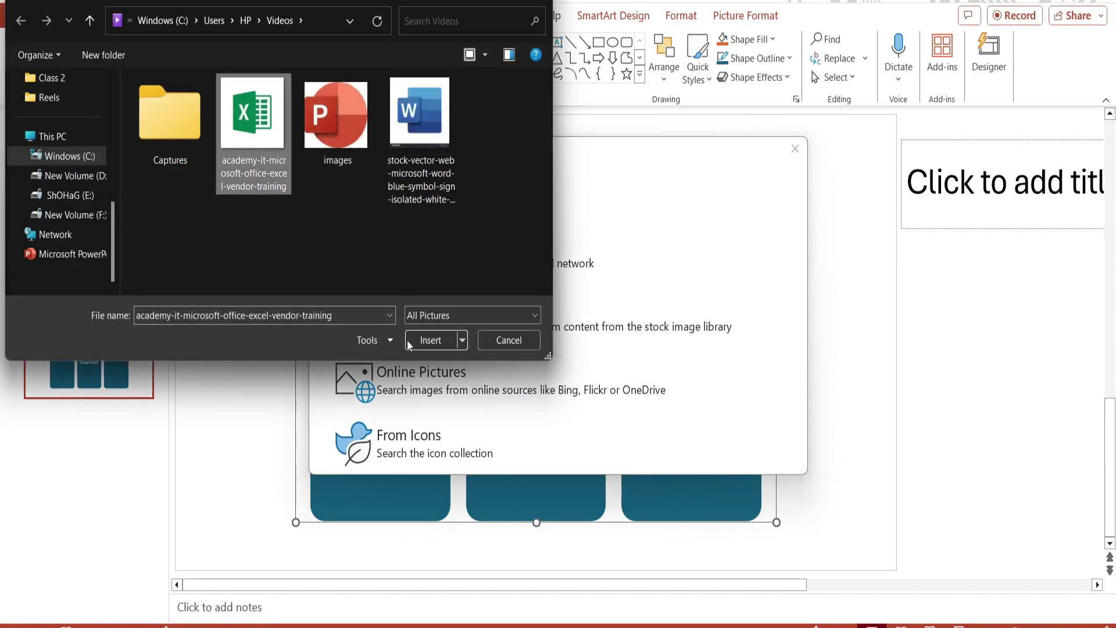
pyautogui.click(430, 340)
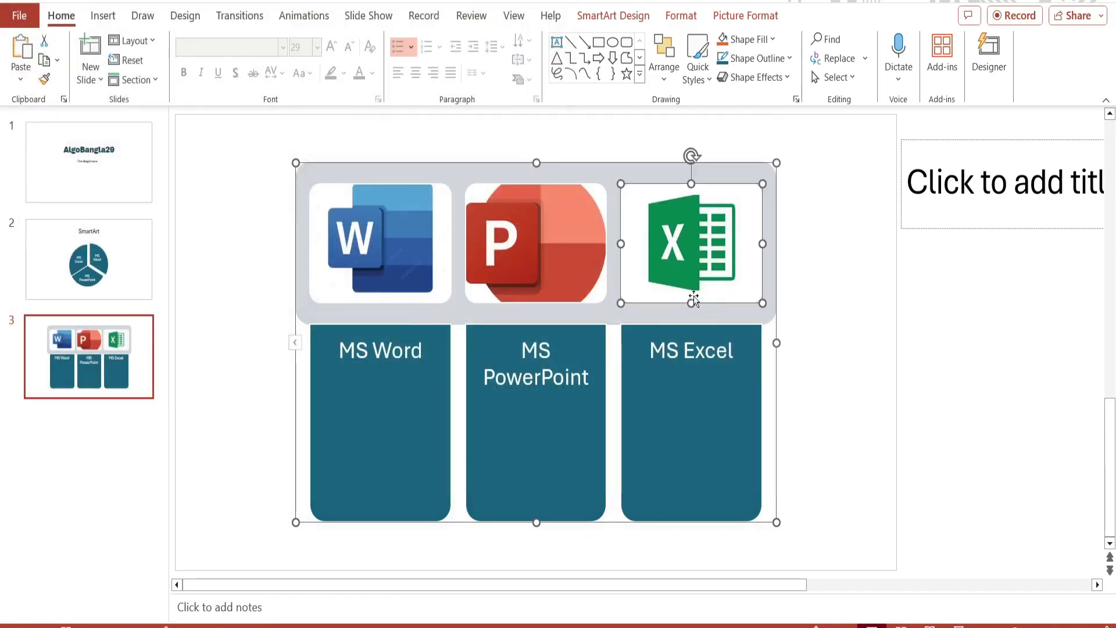
# Try shrinking the PowerPoint logo, then undo the resize.
pyautogui.click(569, 267)
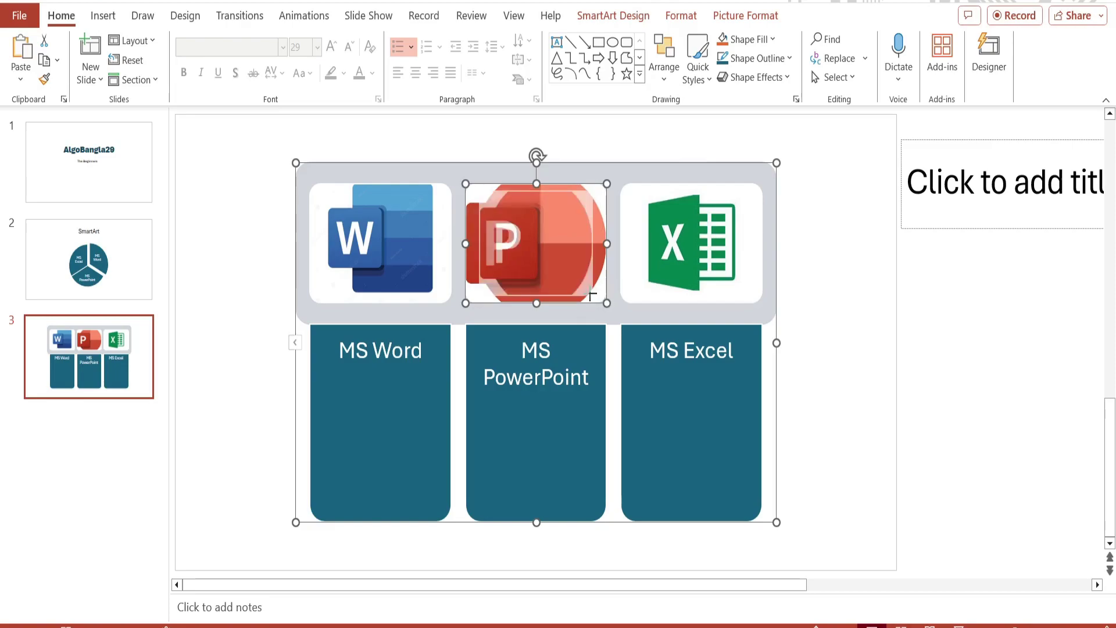
pyautogui.moveTo(606, 303); pyautogui.dragTo(589, 293)
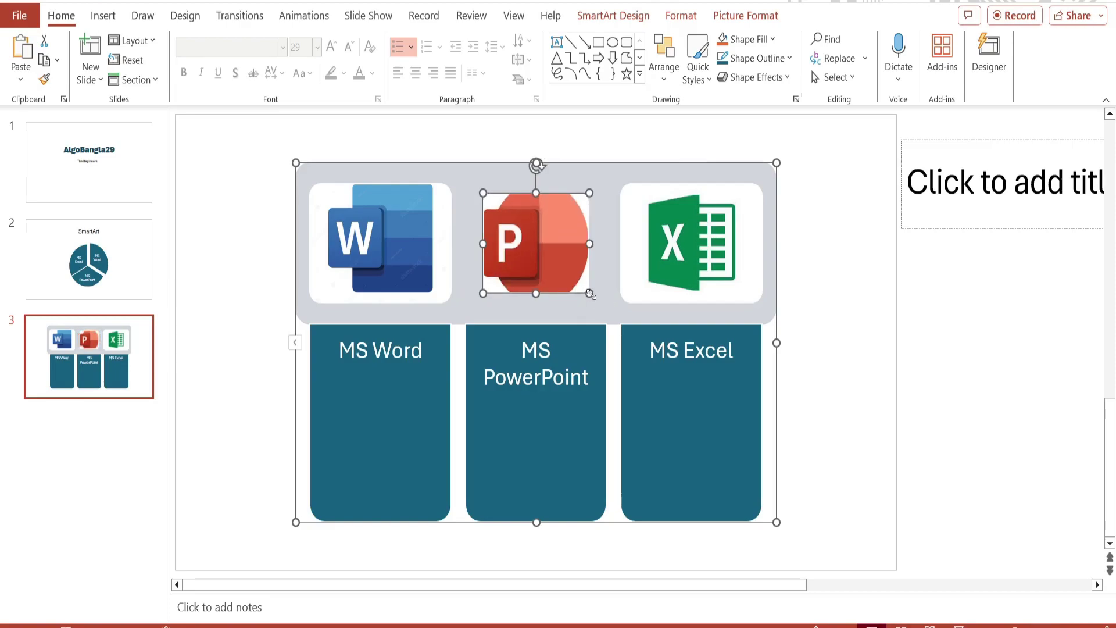
pyautogui.hotkey('ctrl', 'z')
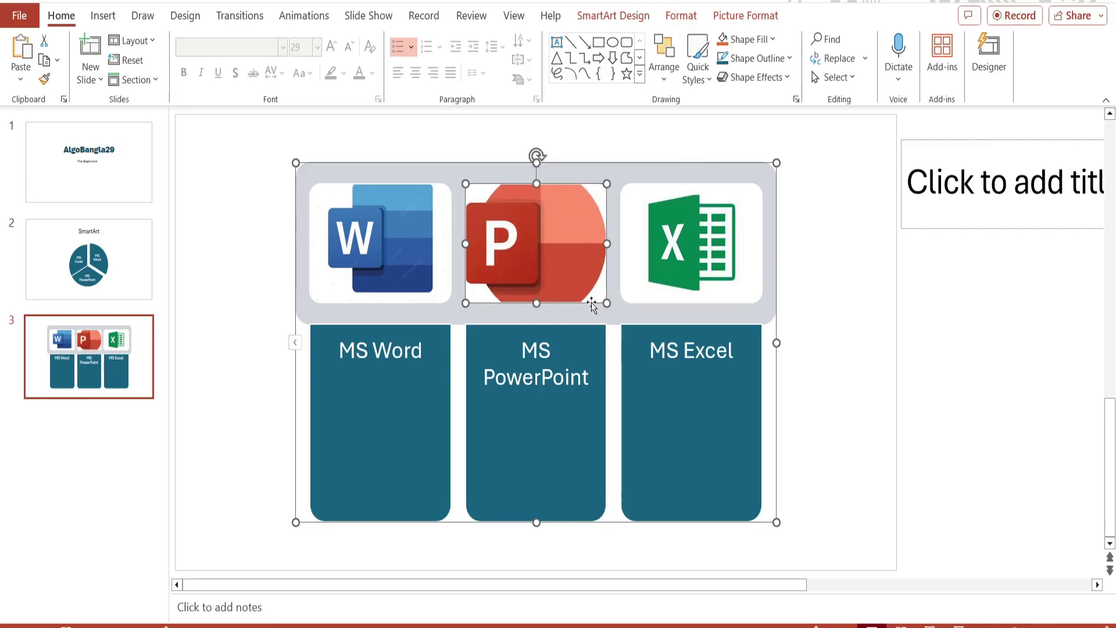
pyautogui.click(536, 399)
pyautogui.moveTo(541, 399); pyautogui.dragTo(553, 437)
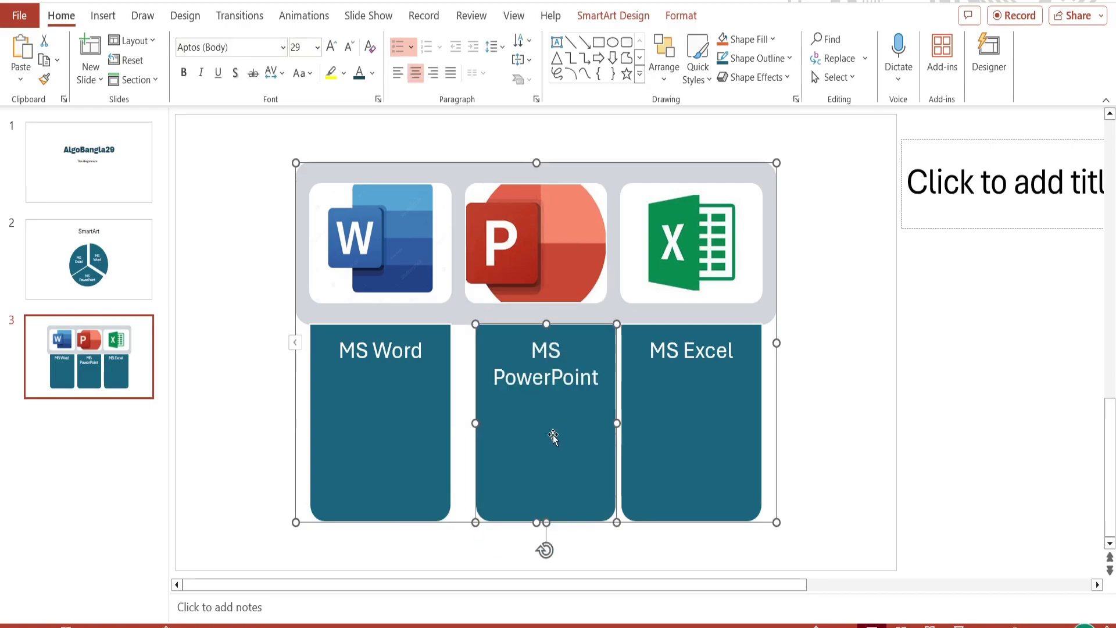
pyautogui.moveTo(658, 428); pyautogui.dragTo(381, 406)
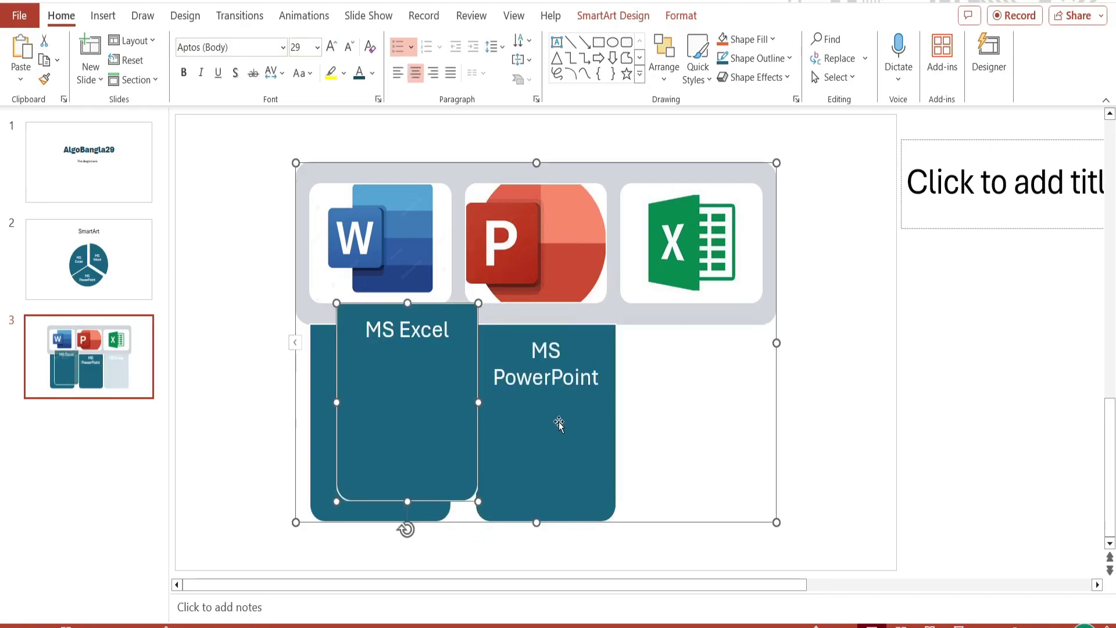
pyautogui.moveTo(558, 424); pyautogui.dragTo(559, 443)
pyautogui.click(803, 377)
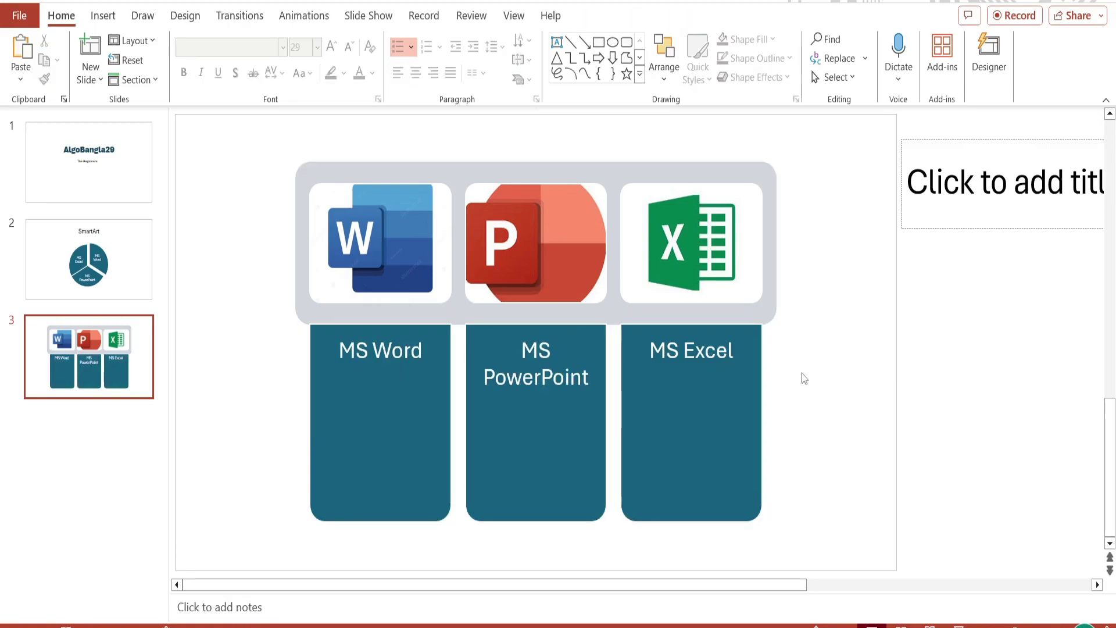